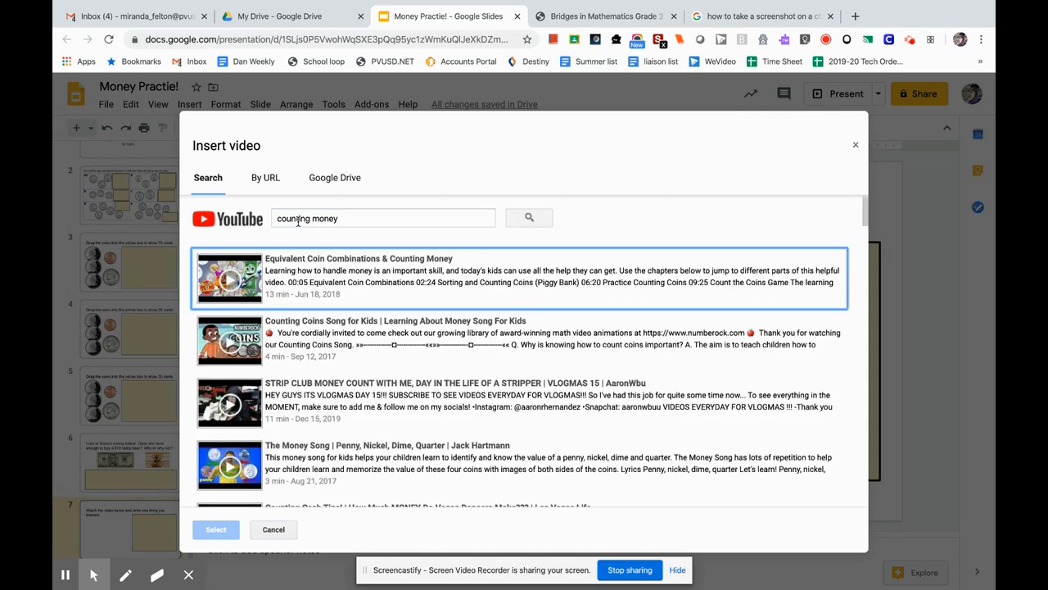
Step: Insert the "Counting Coins Song for Kids" YouTube video on slide 7 and move it below the title text
scroll(298, 222, "down", 2)
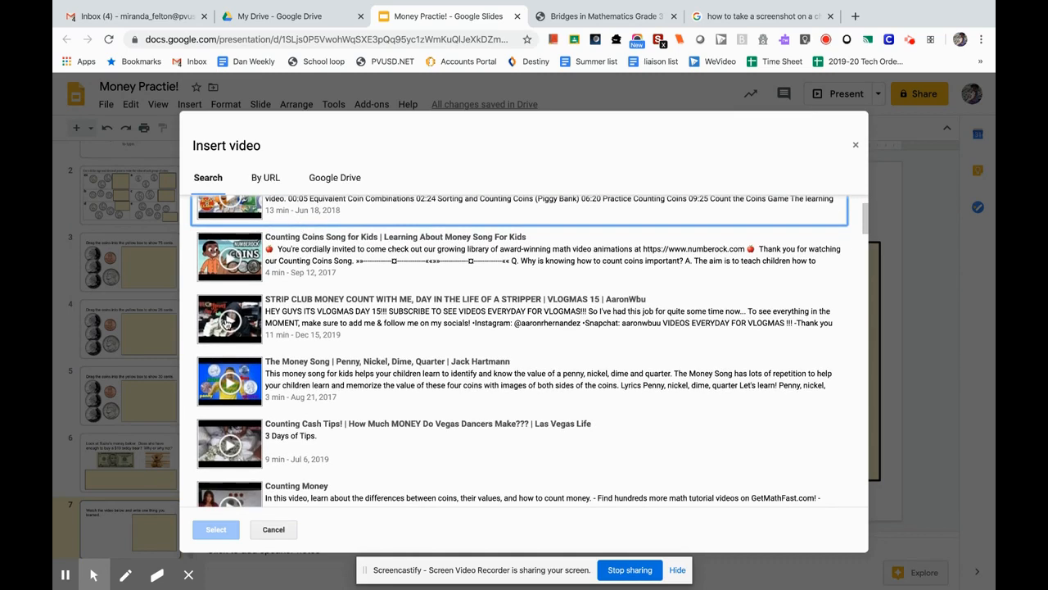
scroll(297, 281, "up", 1)
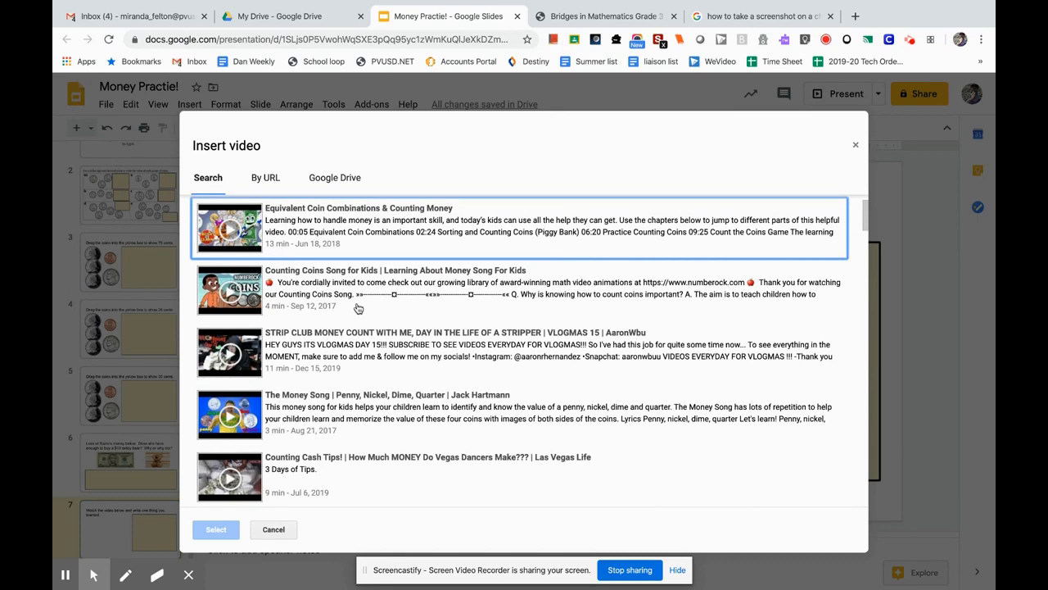
scroll(358, 308, "down", 1)
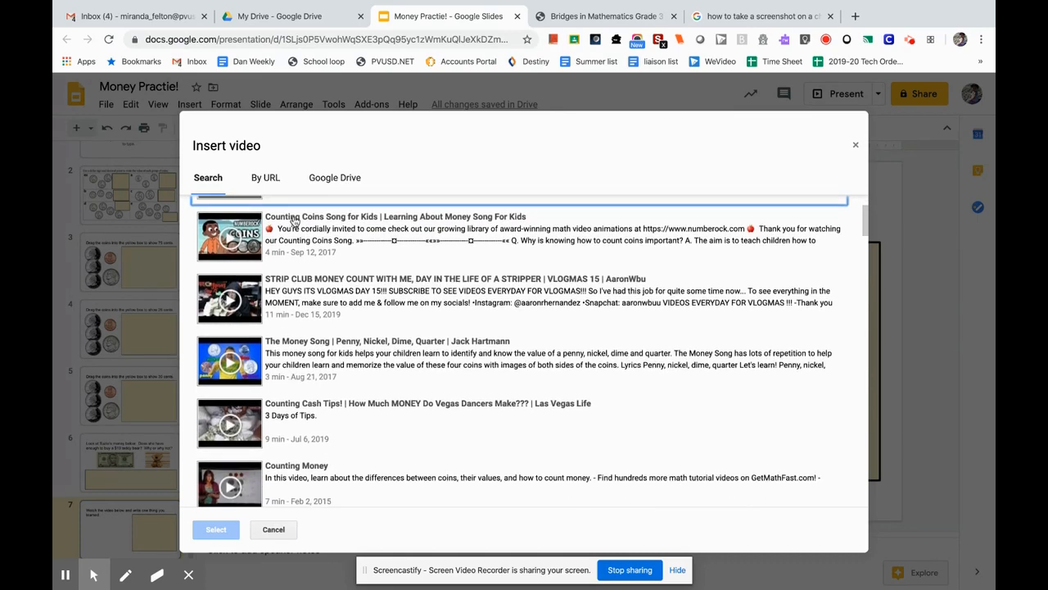
left_click(233, 242)
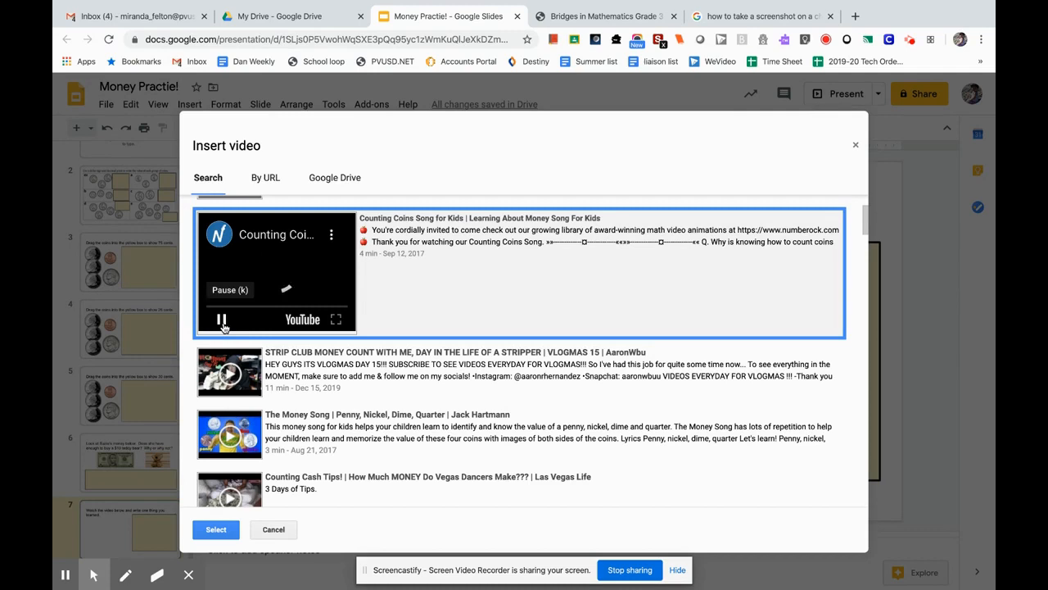
left_click(221, 321)
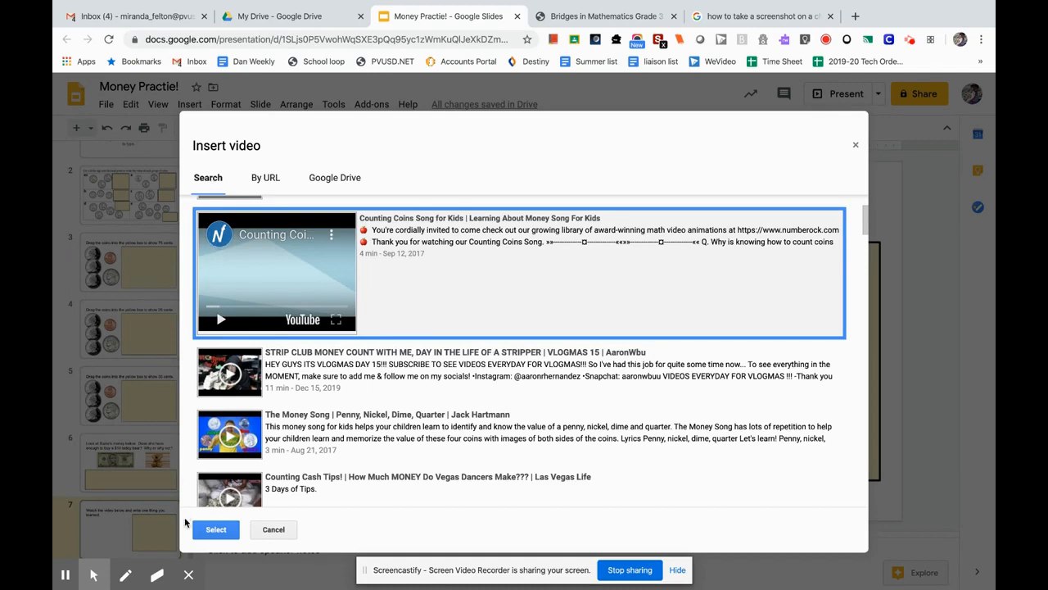
left_click(216, 530)
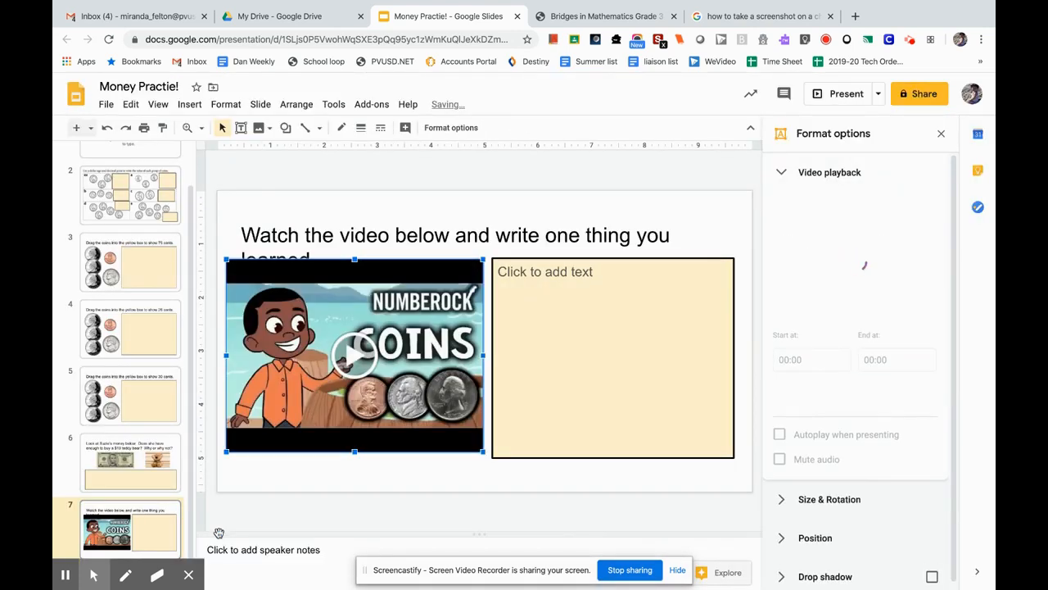
left_click_drag(373, 310, 373, 334)
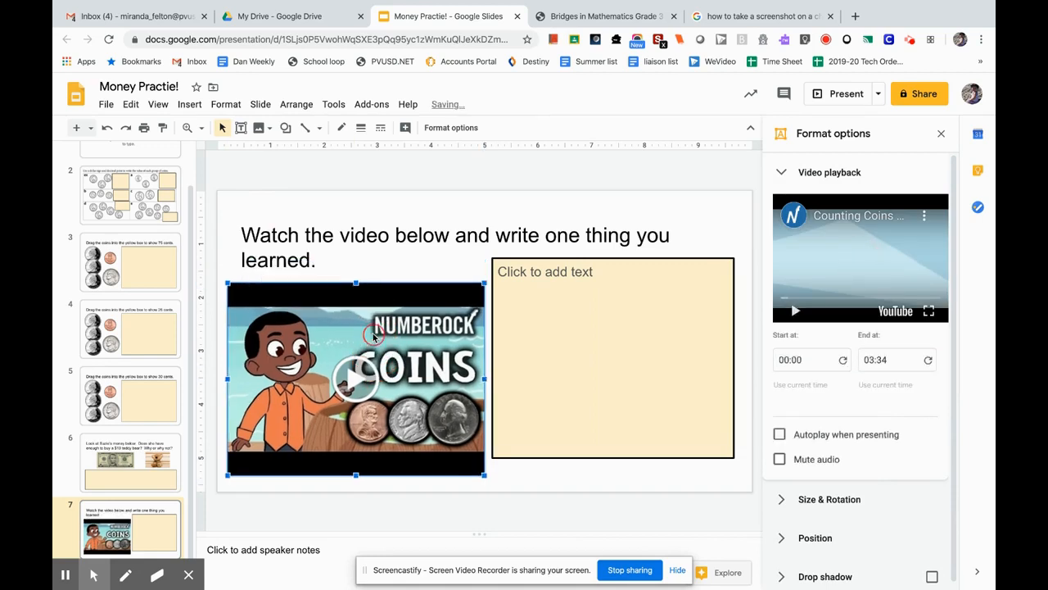
Step: Look over the slides of the deck, close the format options and return to the title slide
left_click(398, 262)
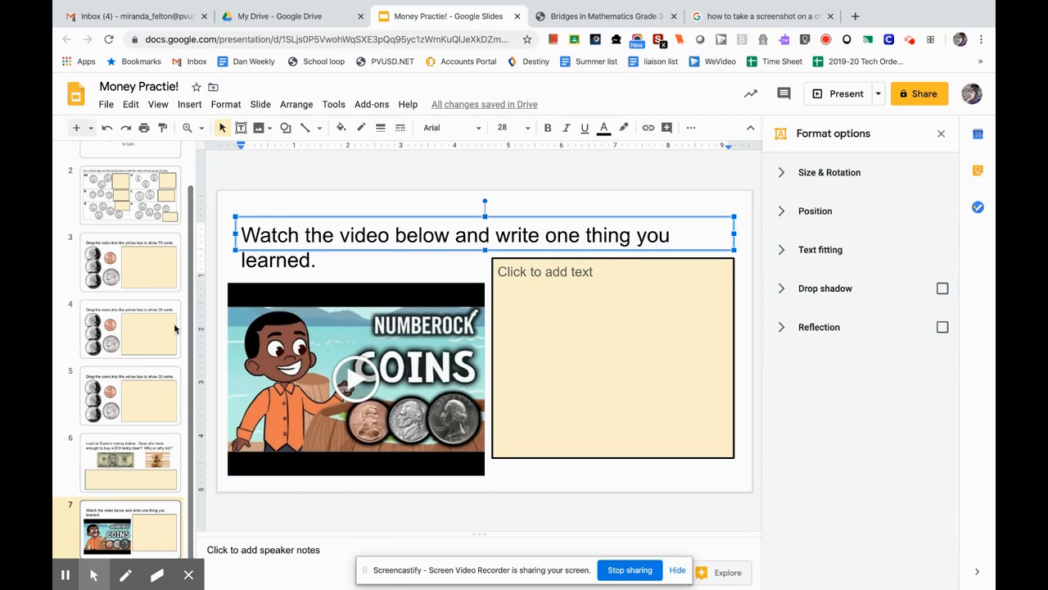
scroll(142, 358, "up", 2)
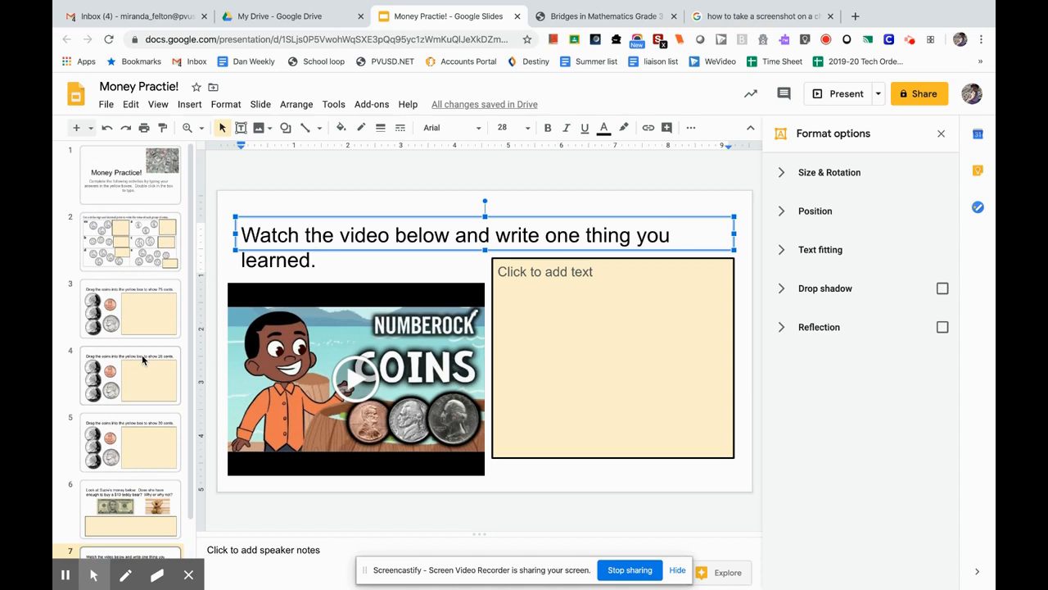
scroll(143, 358, "down", 1)
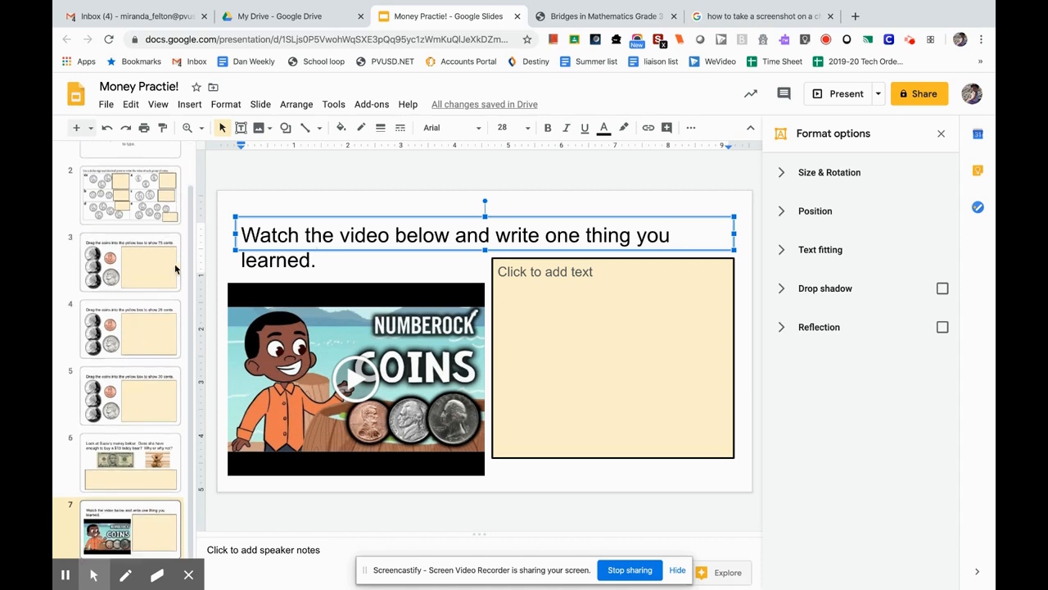
left_click_drag(192, 269, 192, 288)
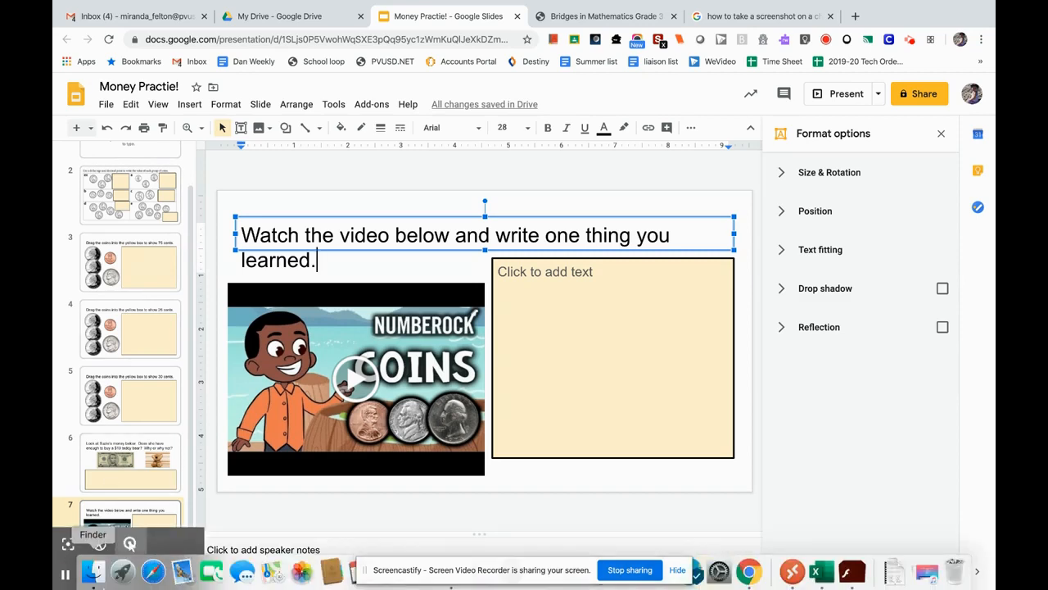
left_click(944, 137)
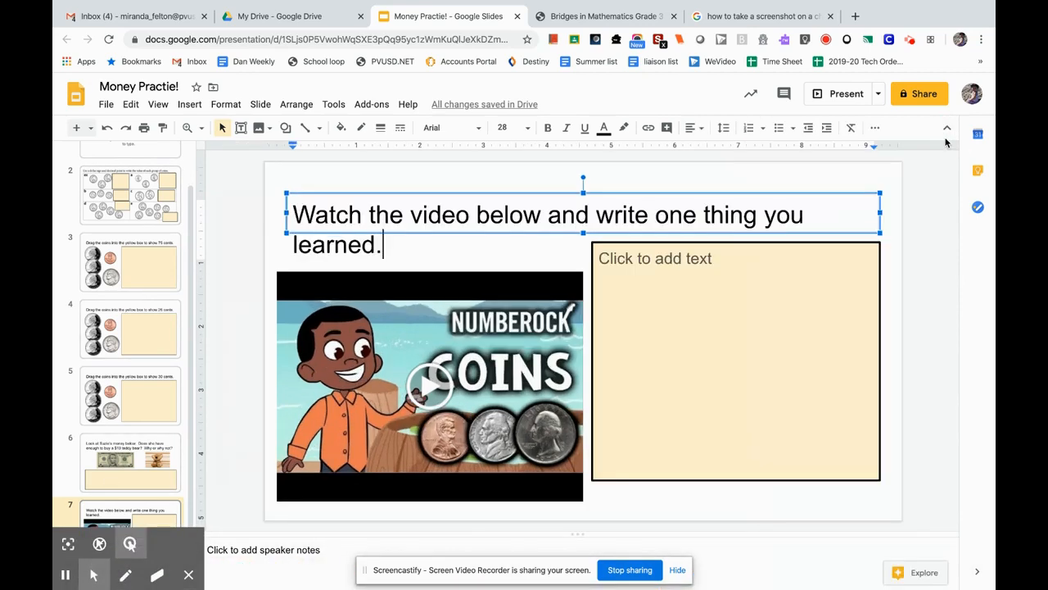
left_click(172, 154)
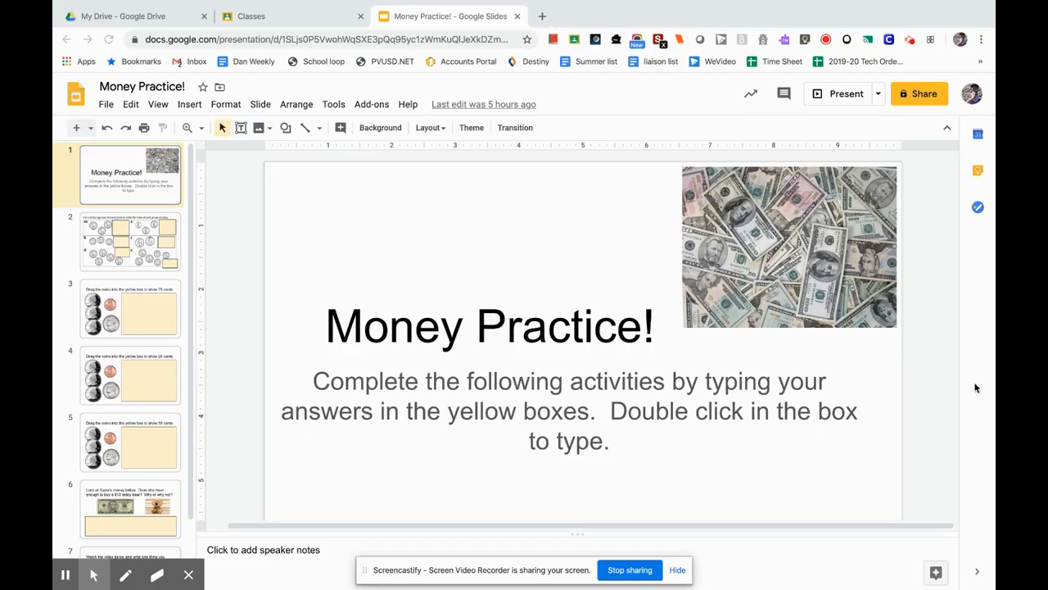
Step: Switch to Google Classroom and open the classwork of the Distance Learning Webinar class
left_click(292, 18)
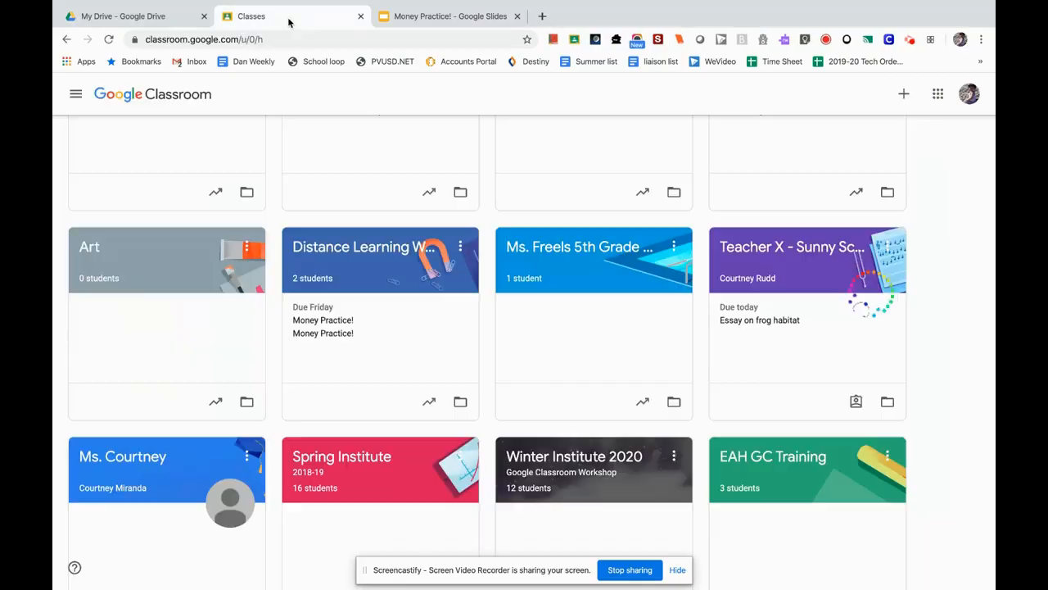
left_click(937, 99)
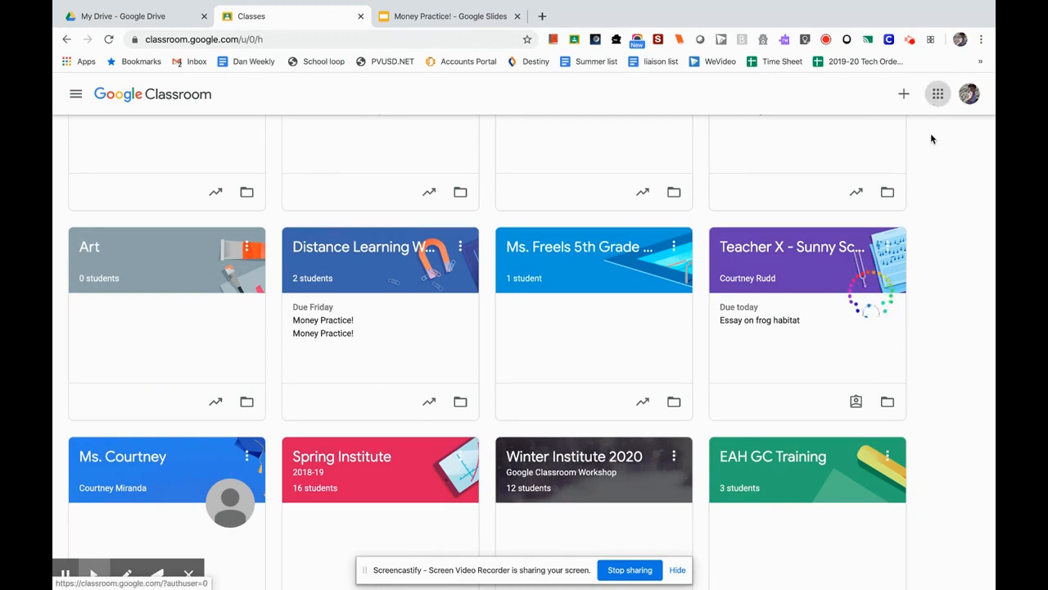
left_click(345, 251)
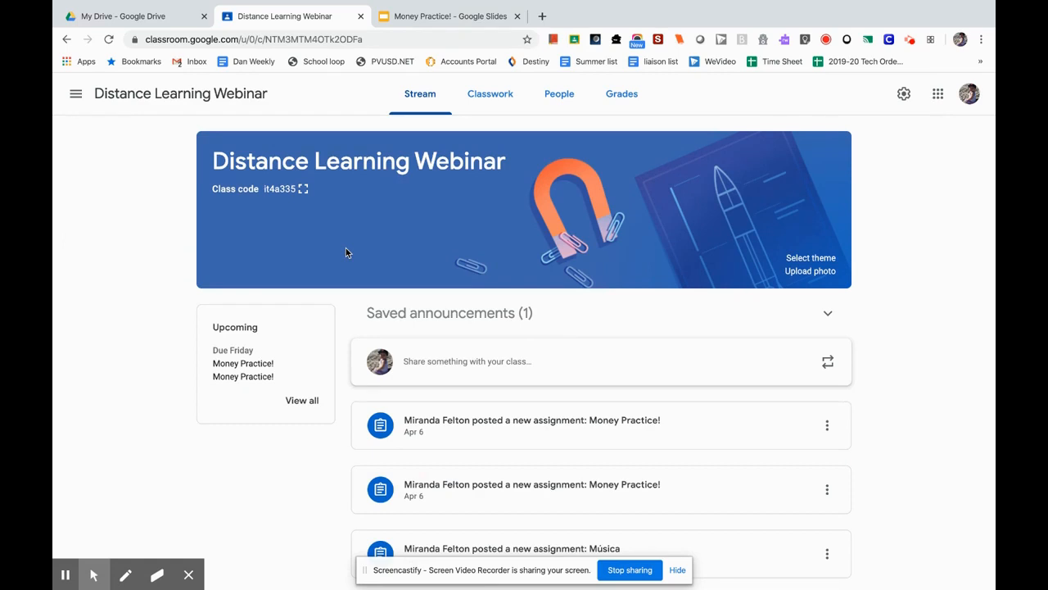
left_click(487, 107)
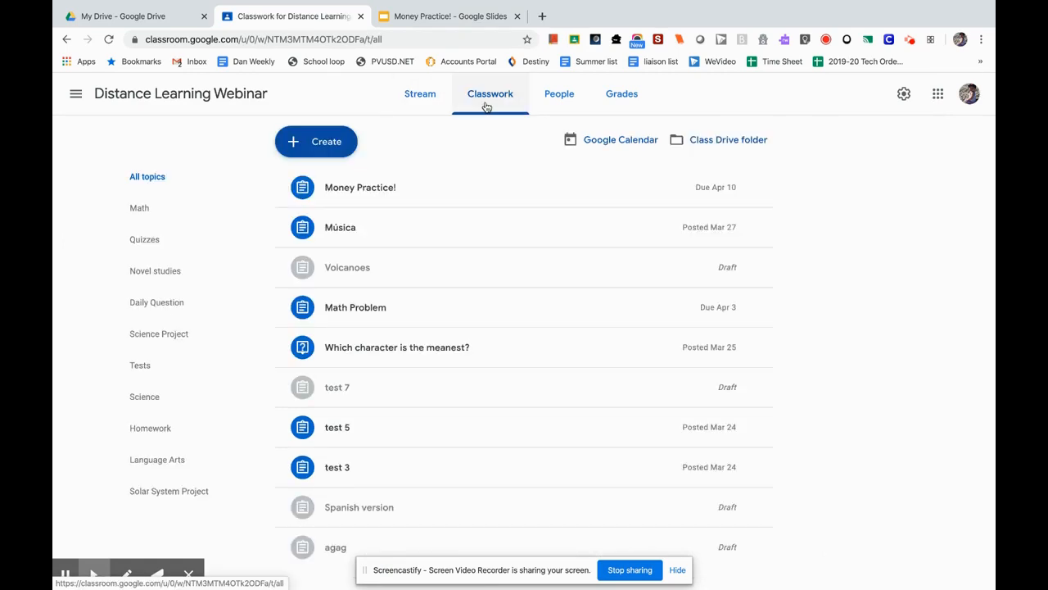
Step: Create a new assignment titled "Money Practice!"
left_click(312, 149)
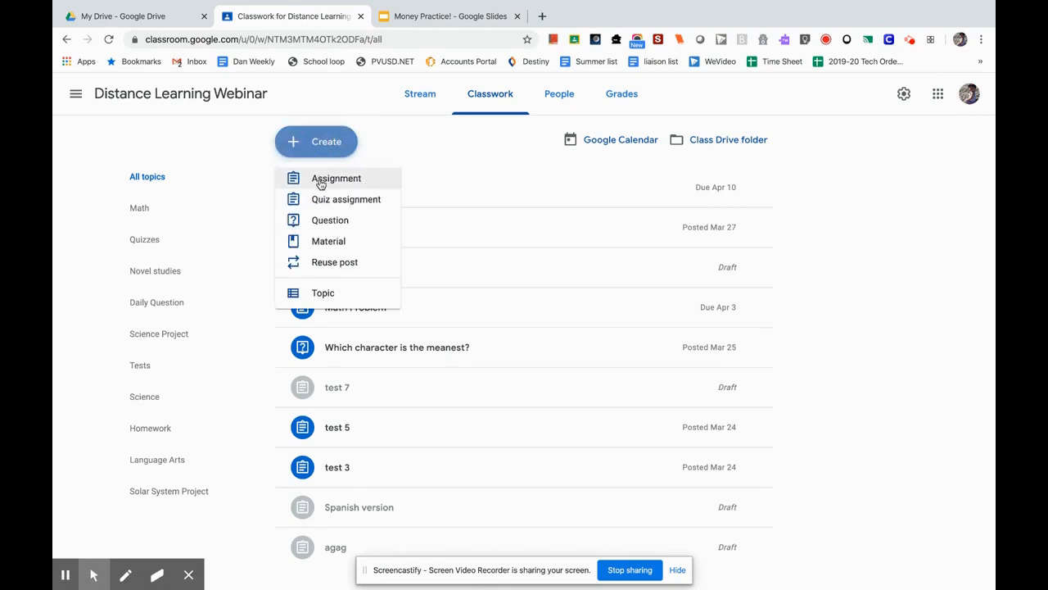
left_click(320, 180)
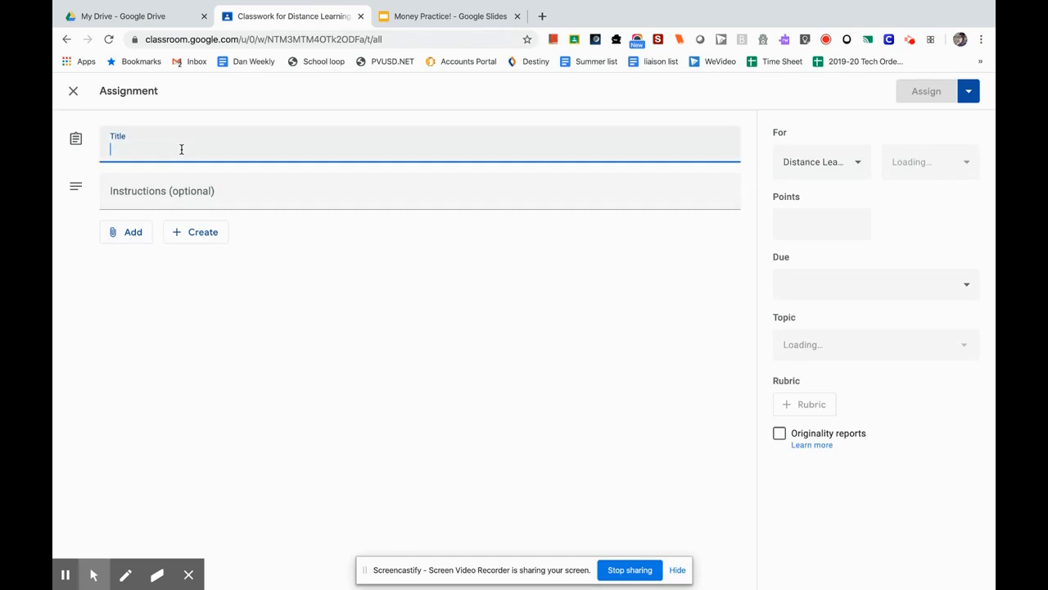
type("Money Pra")
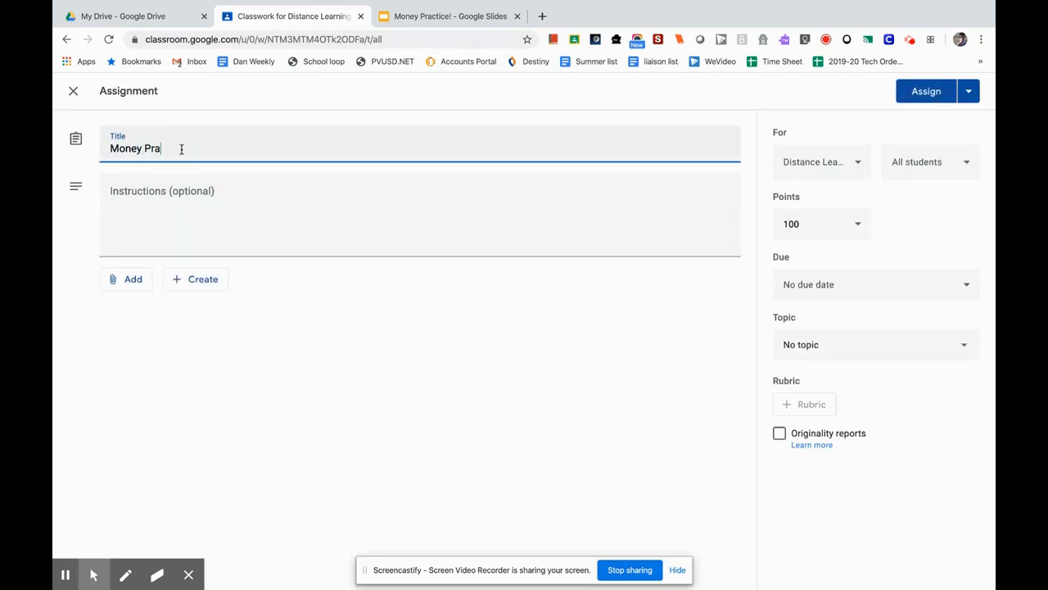
type("ctice!")
Step: Enter the assignment instructions "Complete all the activities in the attached Google Slide."
left_click(176, 213)
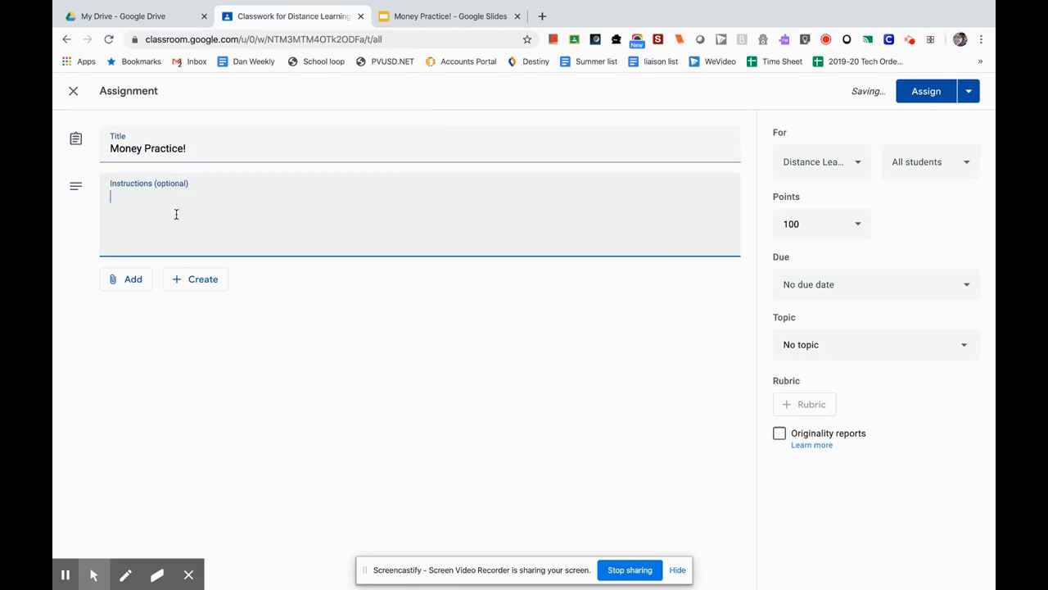
type("Complete")
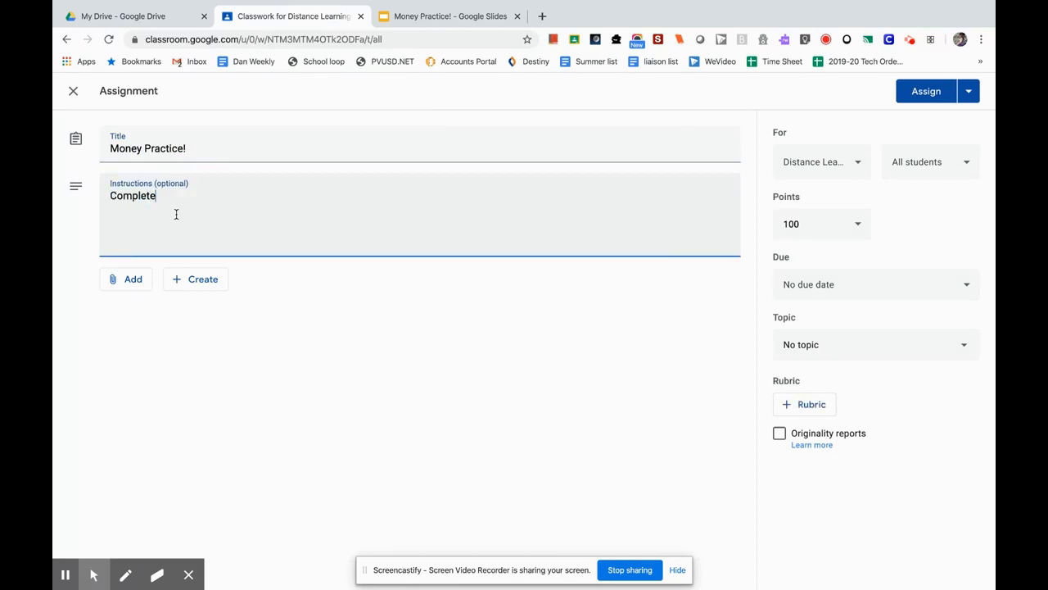
type(" all the activities oin the a")
key("BackSpace")
key("BackSpace")
key("BackSpace")
key("BackSpace")
key("BackSpace")
key("BackSpace")
key("BackSpace")
key("BackSpace")
key("BackSpace")
type("in the attached Google Slide.")
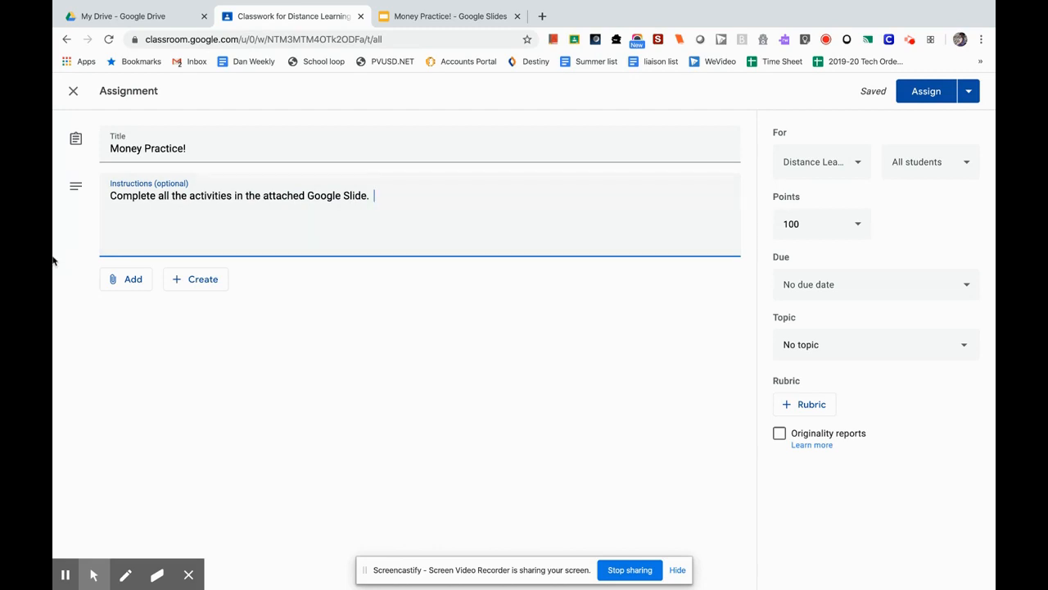
Step: Attach the Money Practice! Google Slides file from Google Drive to the assignment
left_click(404, 19)
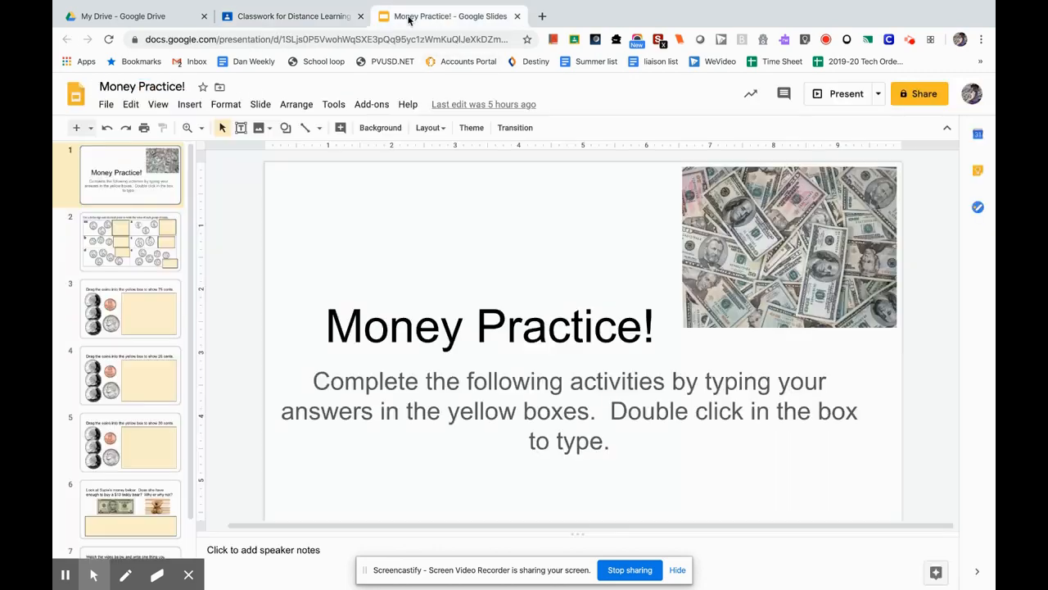
left_click(286, 18)
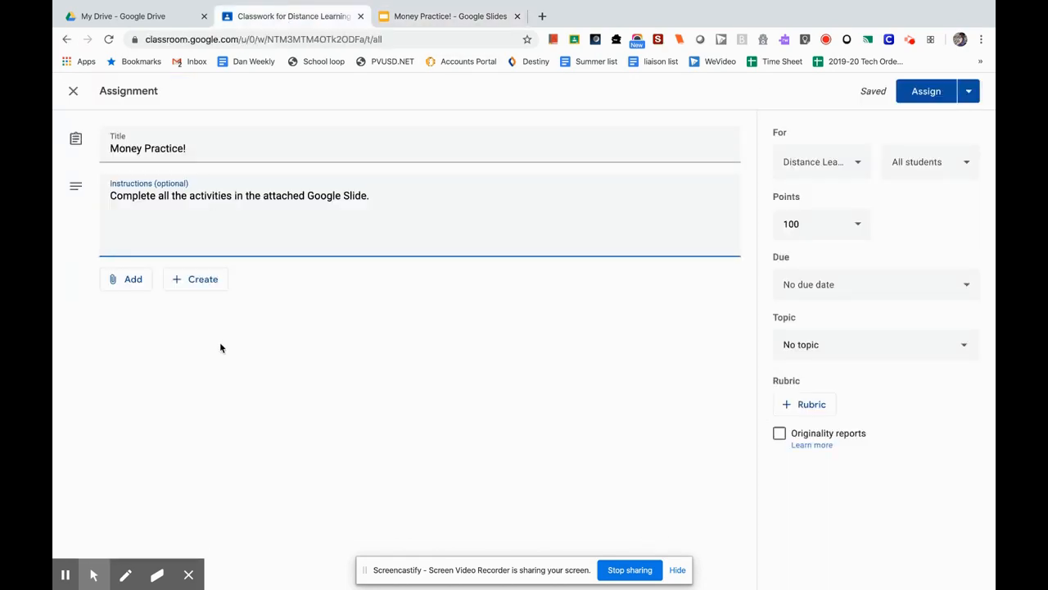
left_click(134, 282)
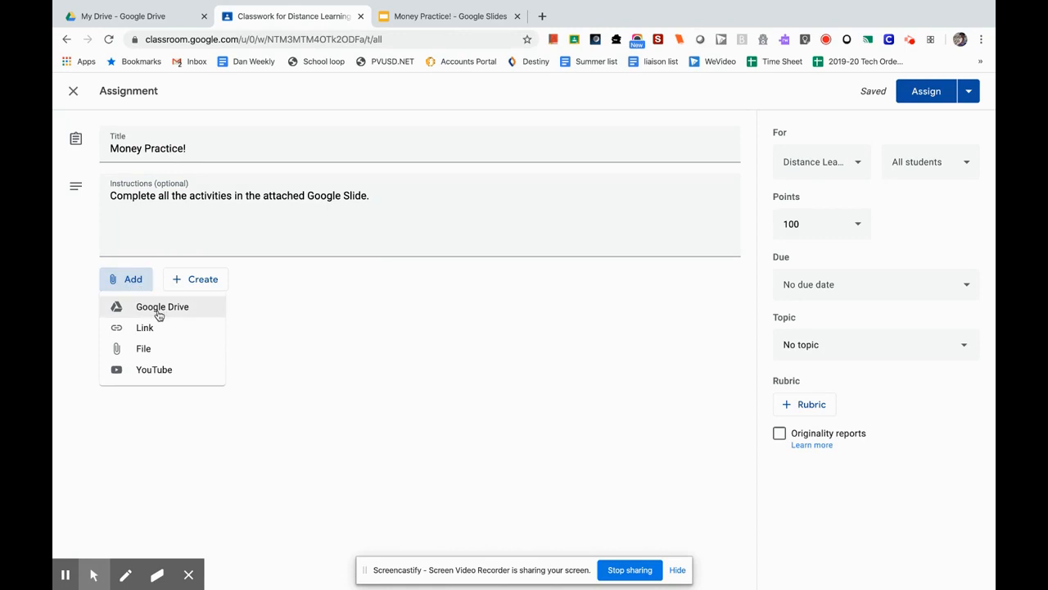
left_click(163, 312)
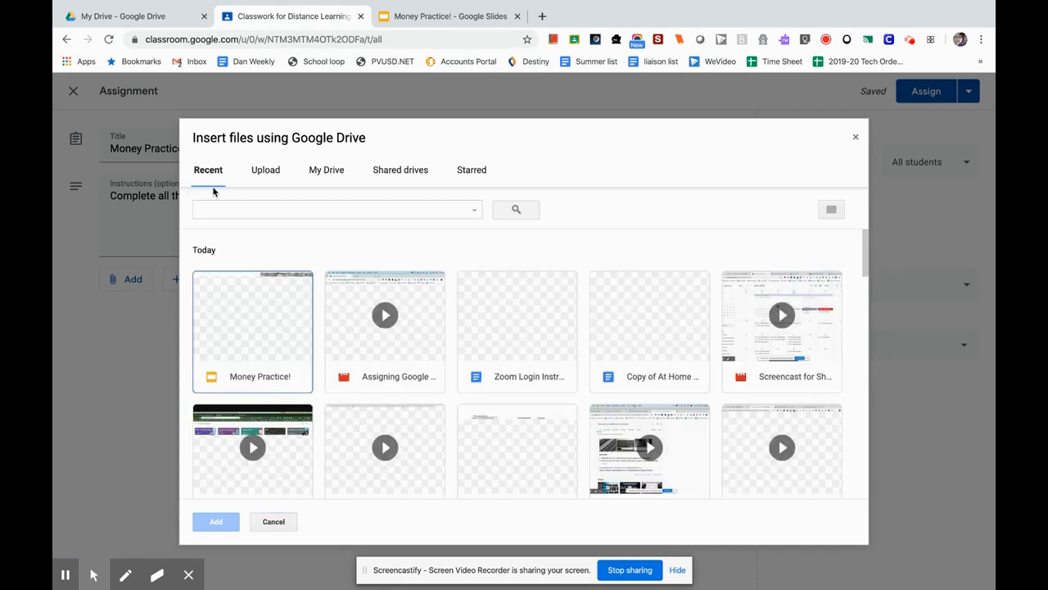
left_click(264, 354)
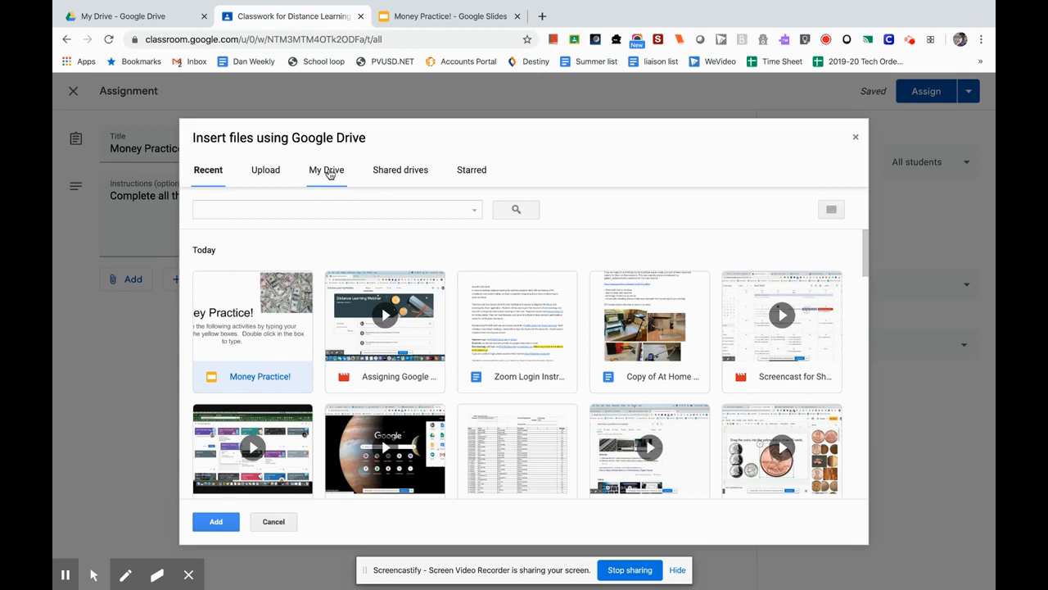
left_click(225, 521)
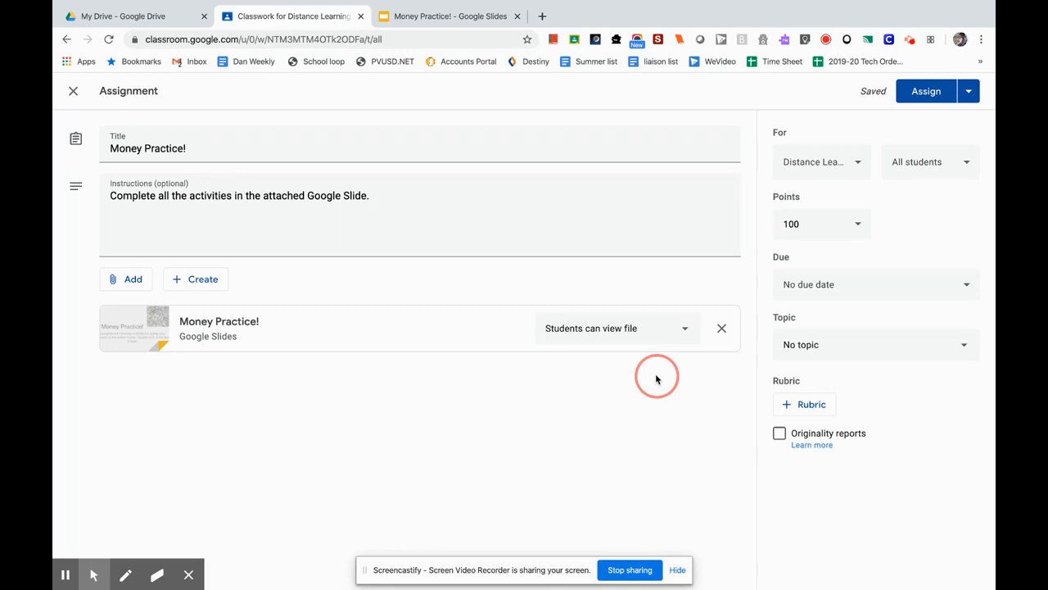
Step: Set the attached Money Practice! file to "Make a copy for each student"
left_click(686, 332)
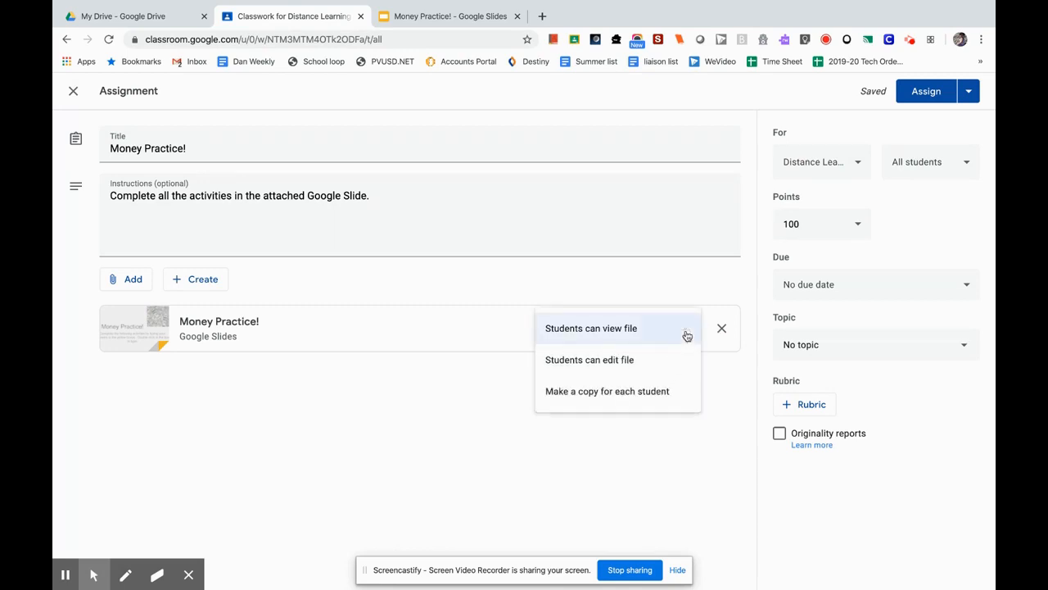
left_click(678, 405)
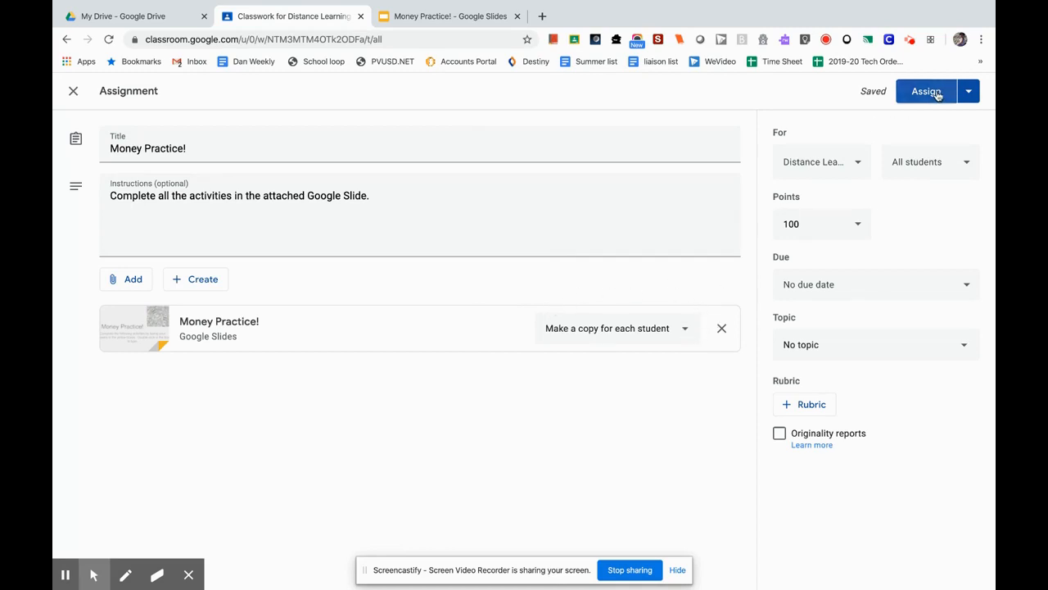
left_click(685, 328)
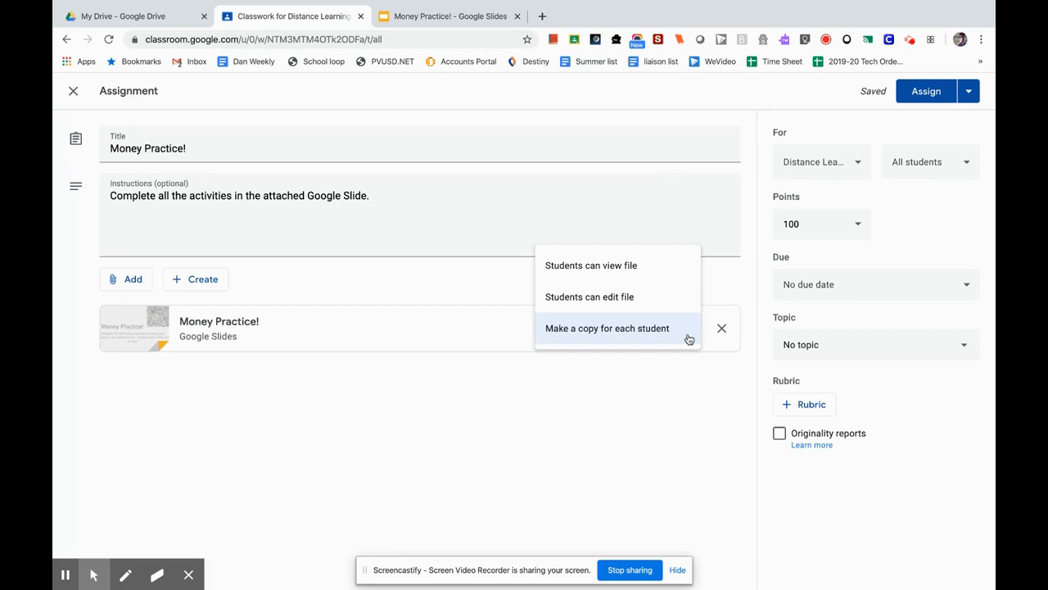
left_click(594, 331)
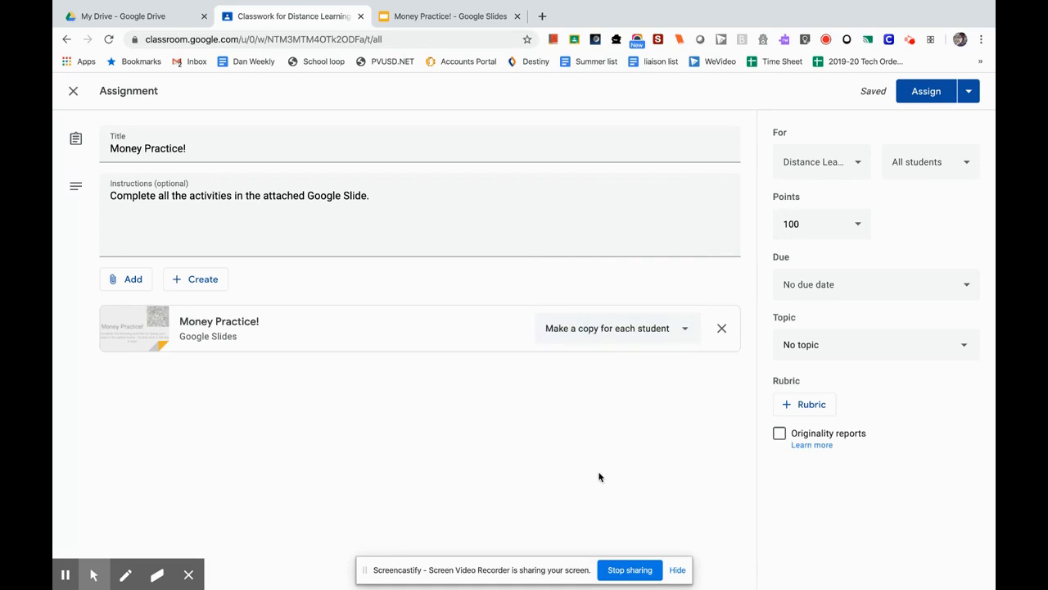
Step: Try limiting the assignment to a single student, and restore the recipients to all students
left_click(859, 164)
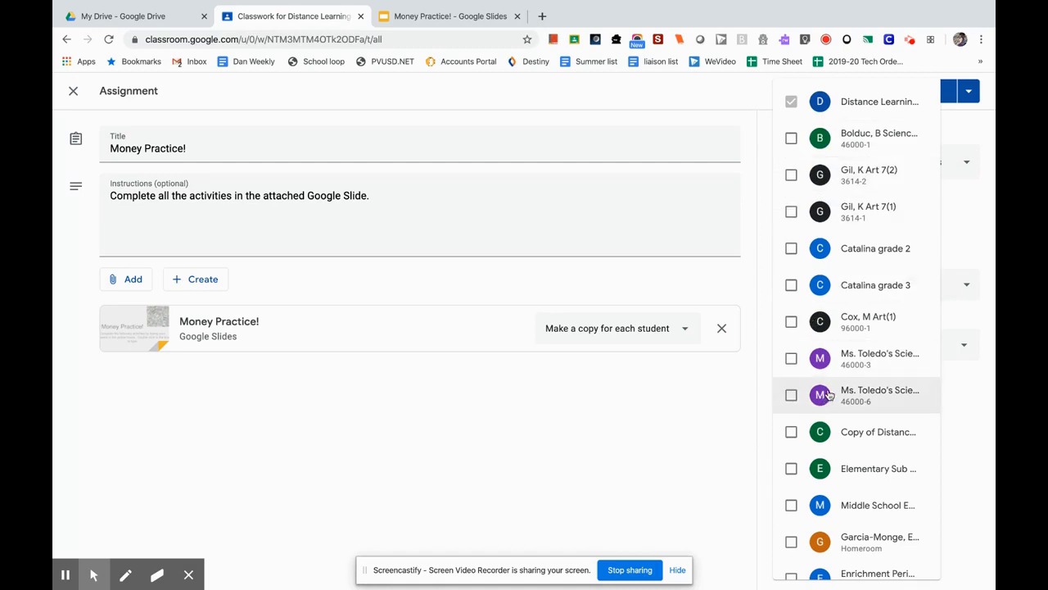
left_click(960, 223)
left_click(967, 167)
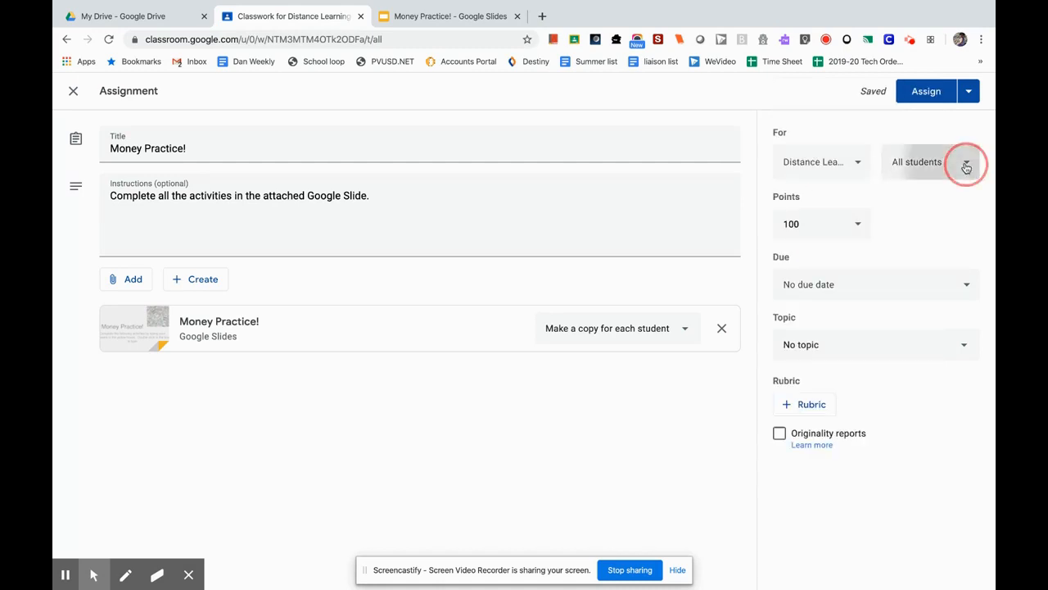
left_click(836, 277)
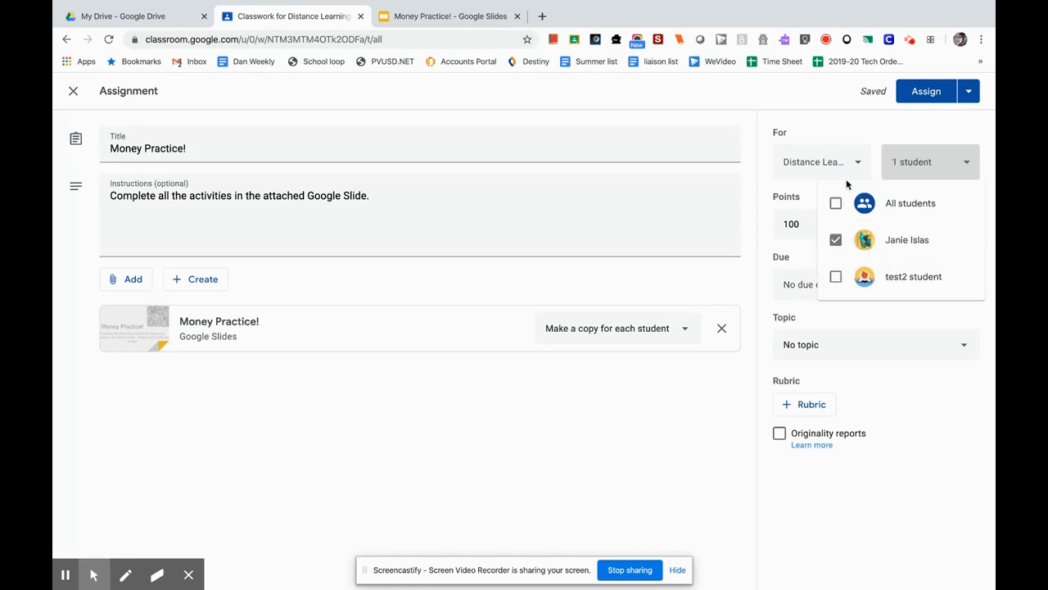
left_click(836, 203)
left_click(900, 323)
Step: Set the assignment's point value to 20
left_click(813, 224)
left_click(791, 223)
double_click(792, 224)
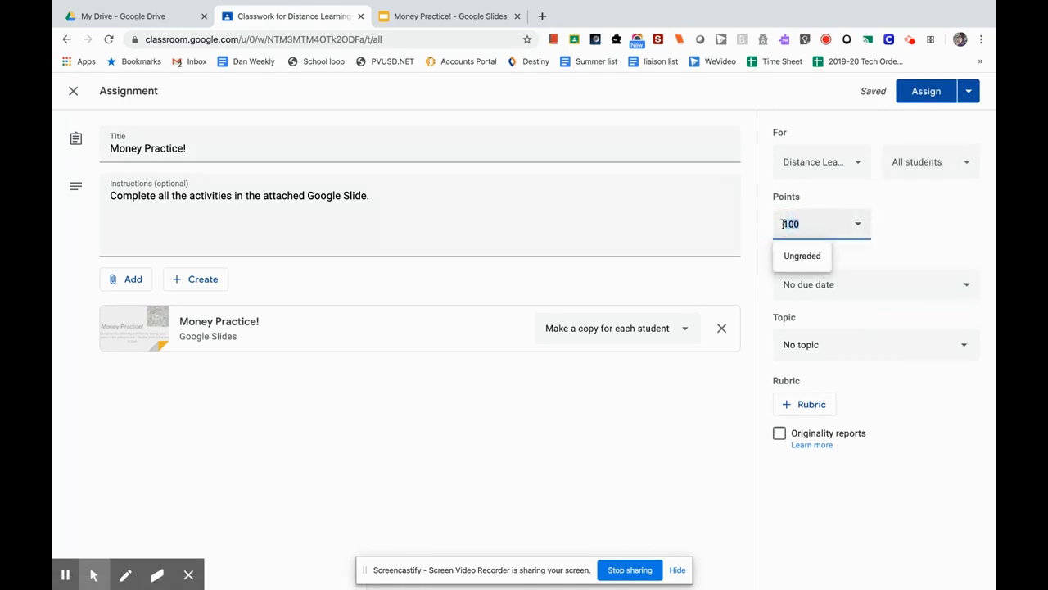
type("20")
left_click(933, 249)
Step: Set the assignment's due date to April 10, 2020, without a due time
left_click(950, 291)
left_click(914, 335)
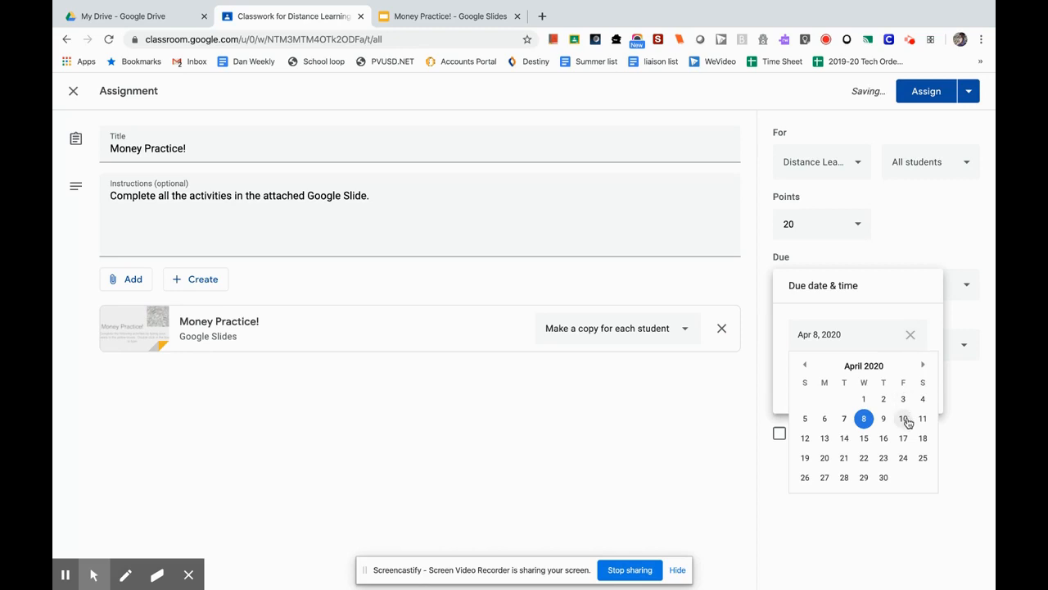
left_click(905, 419)
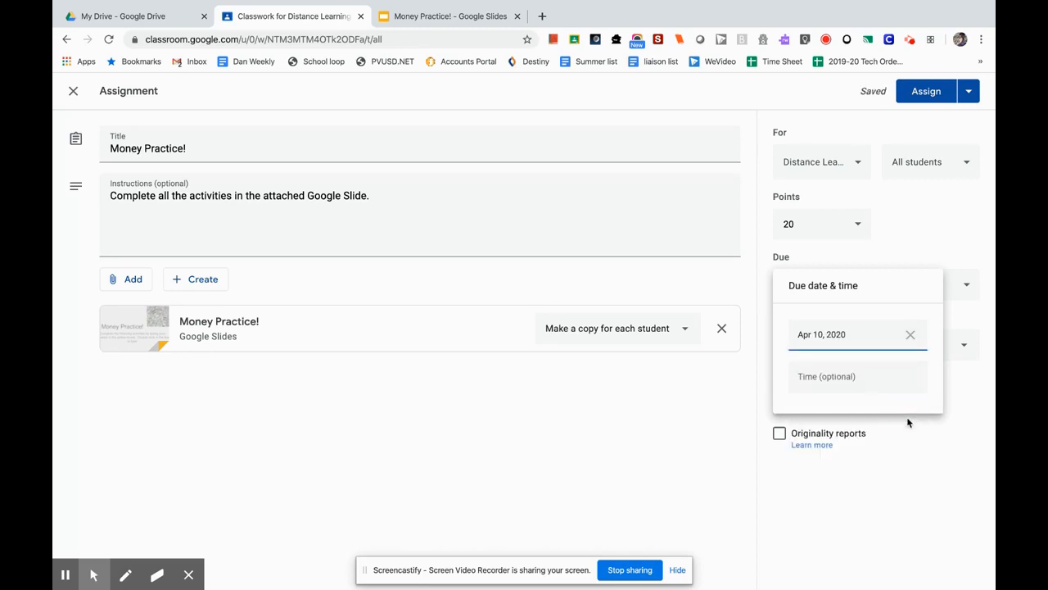
left_click(921, 261)
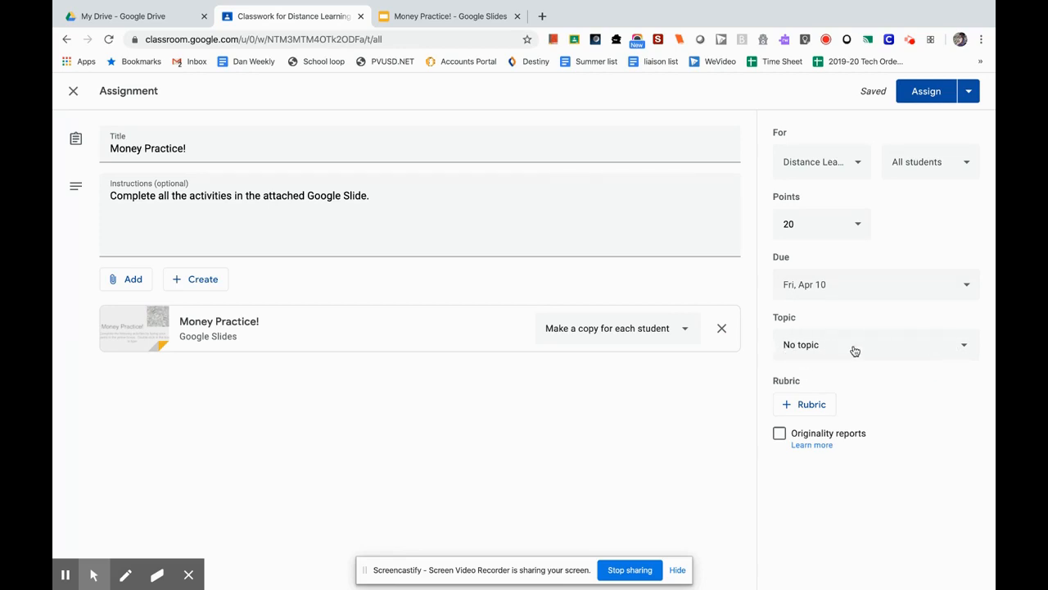
Step: File the assignment under the Math topic and assign it to the class
left_click(964, 350)
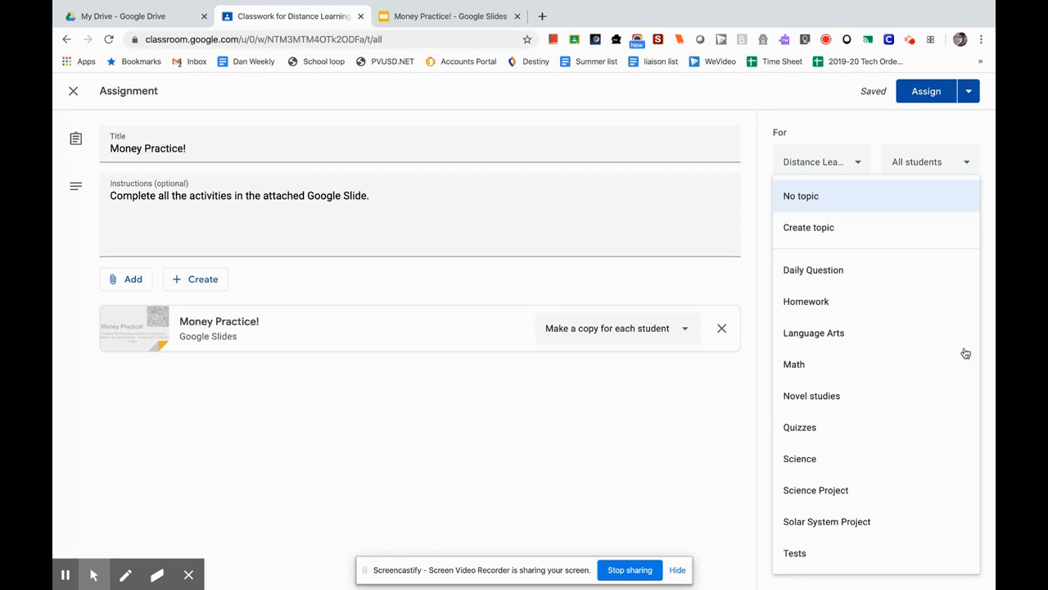
left_click(853, 365)
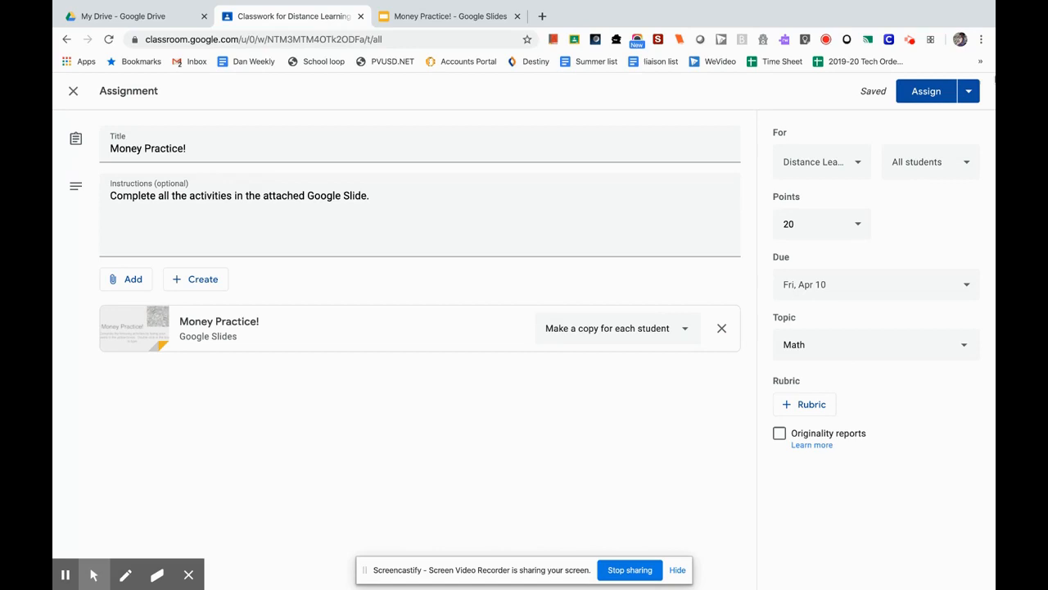
left_click(935, 92)
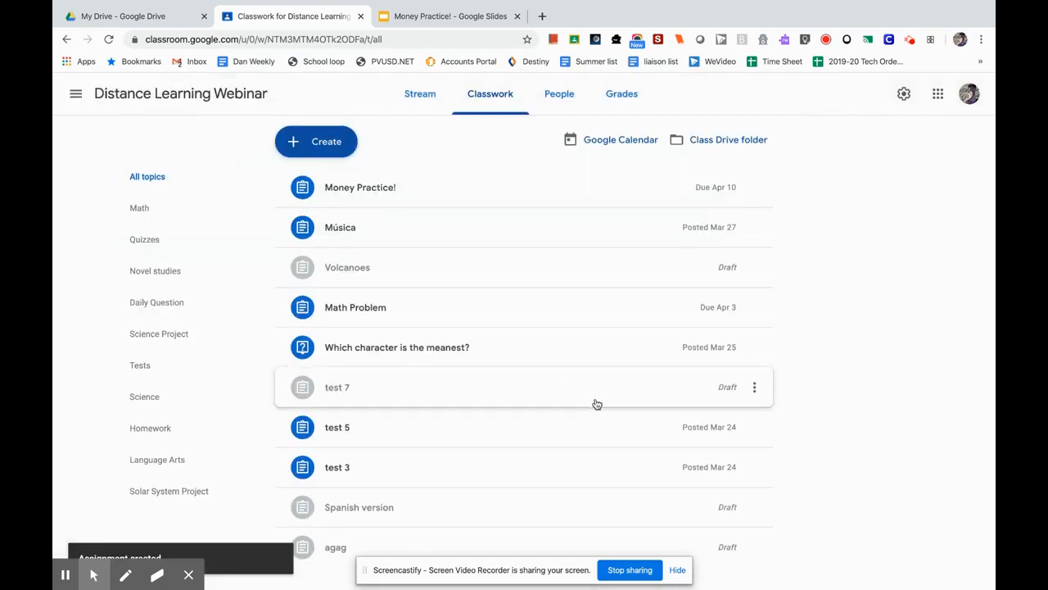
Step: Find the newly posted Money Practice! assignment under the Math topic and view its student work
scroll(557, 382, "down", 2)
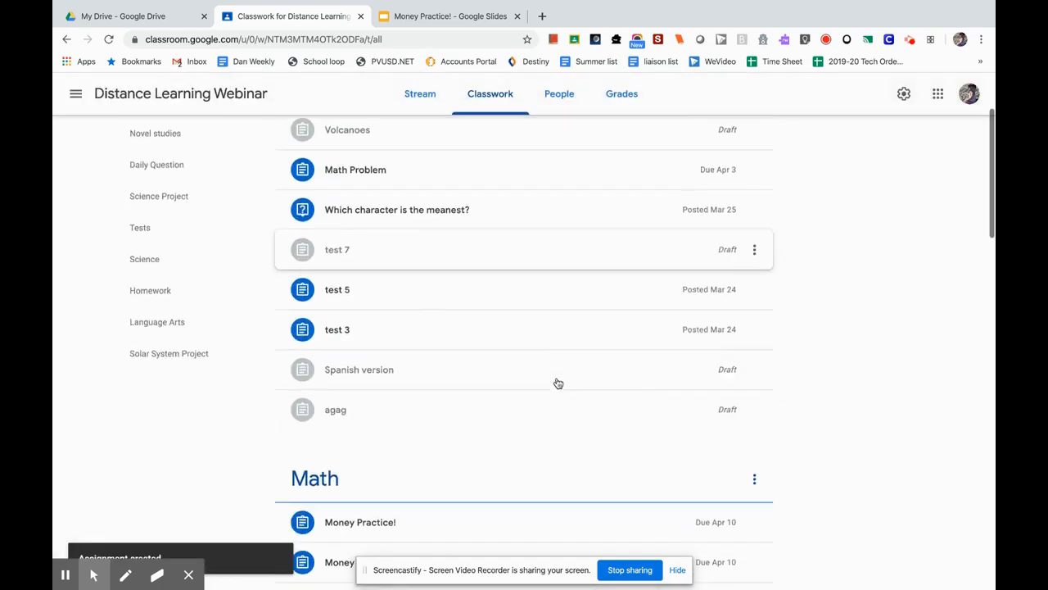
left_click(354, 509)
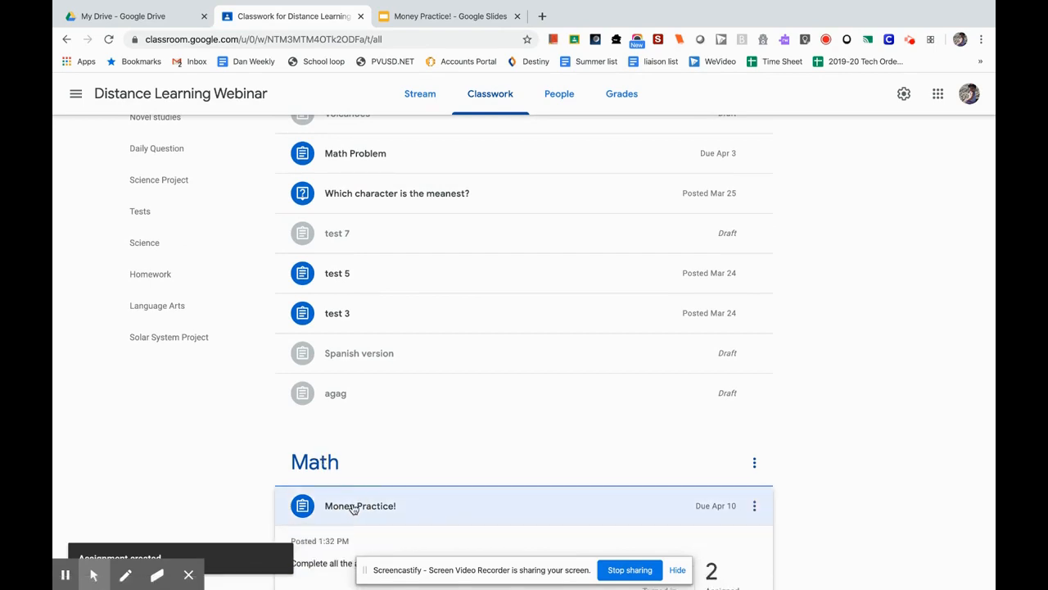
scroll(566, 446, "down", 1)
scroll(561, 441, "down", 1)
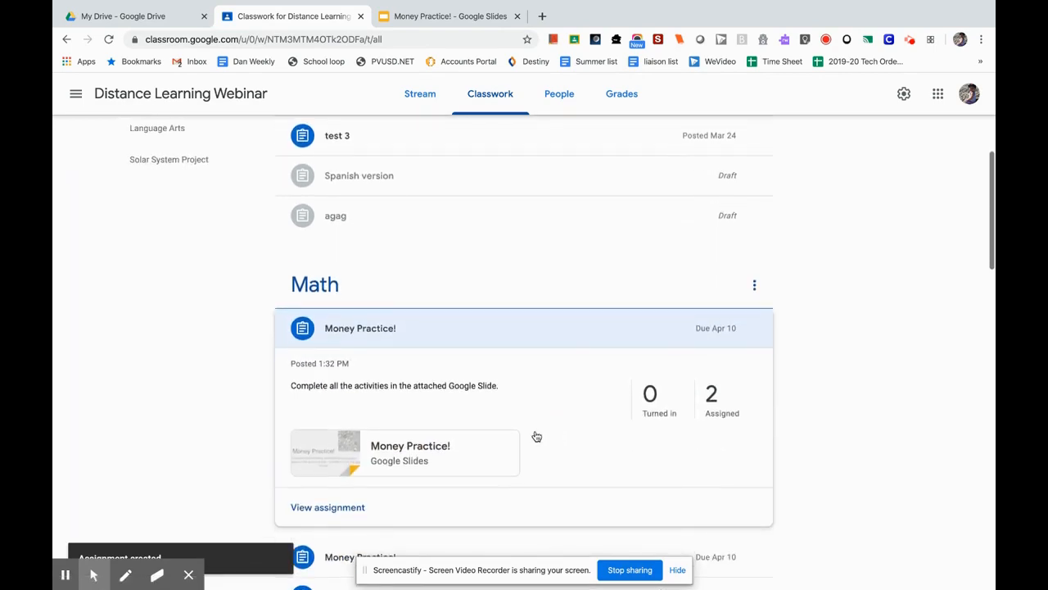
left_click(334, 510)
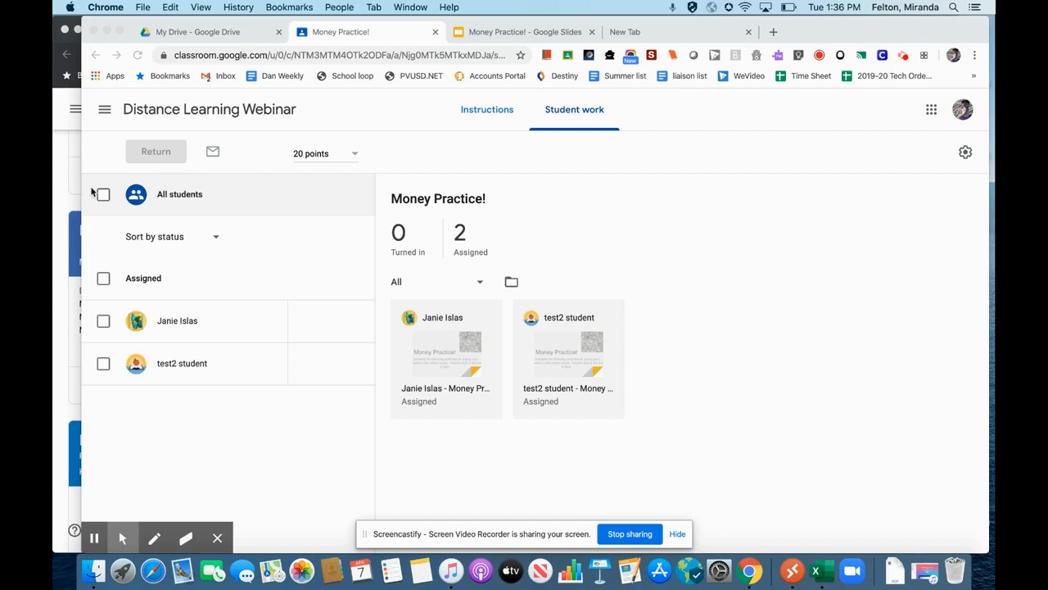
Step: Switch to the student account's incognito window and open the classwork of the Distance Learning Webinar class
left_click(59, 162)
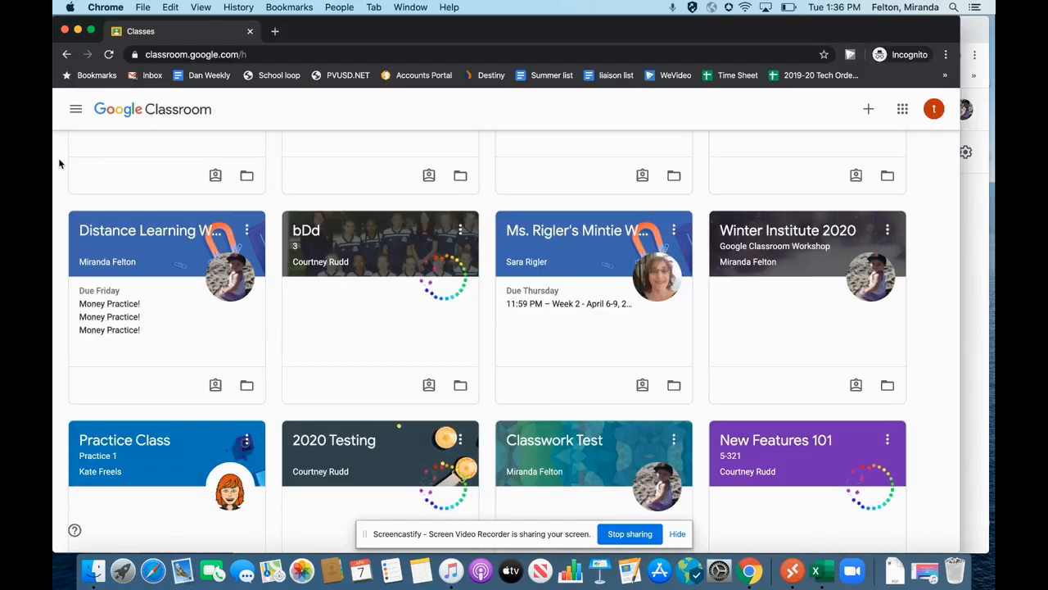
left_click(158, 235)
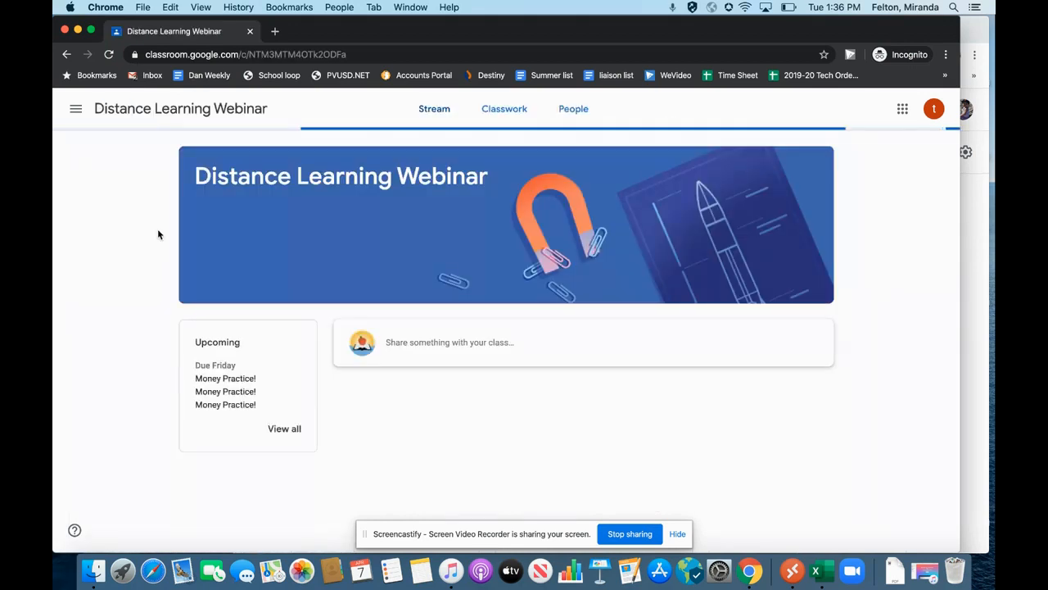
left_click(497, 113)
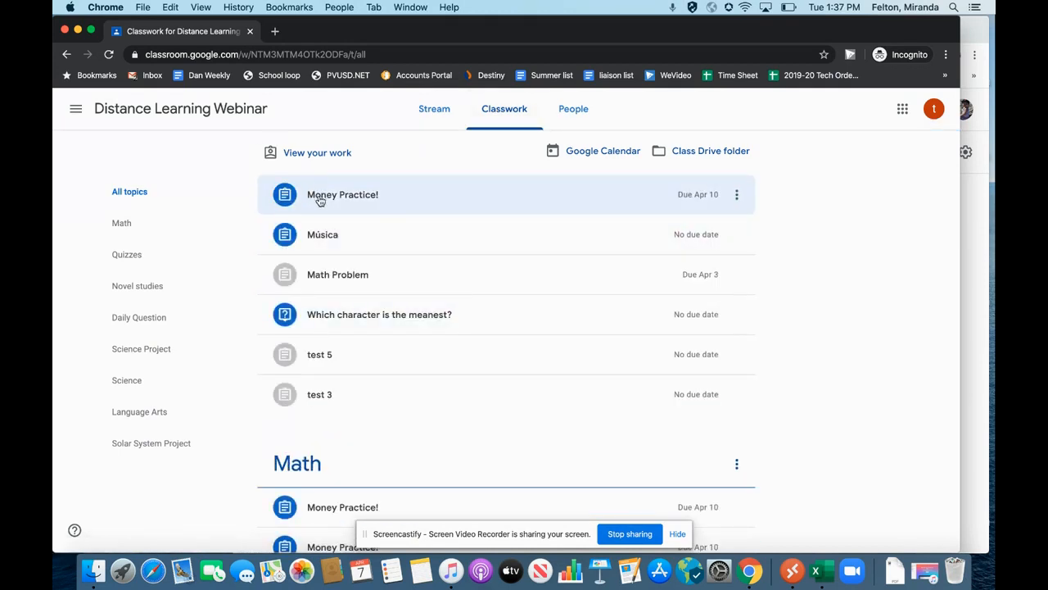
Step: View the Money Practice! assignment under the Math topic and open the student's own Google Slides copy
left_click(364, 507)
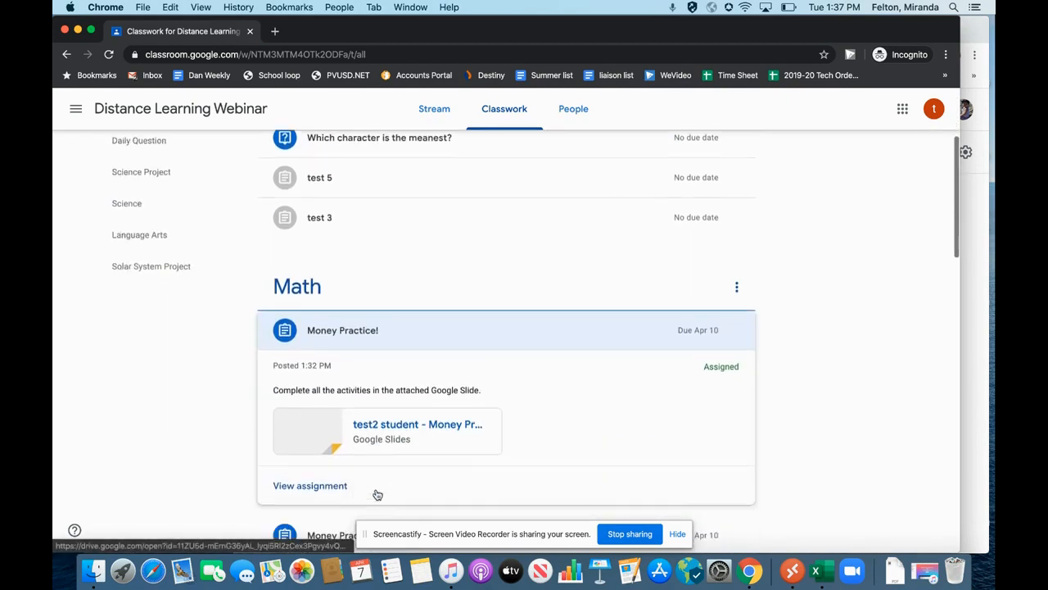
scroll(359, 401, "up", 1)
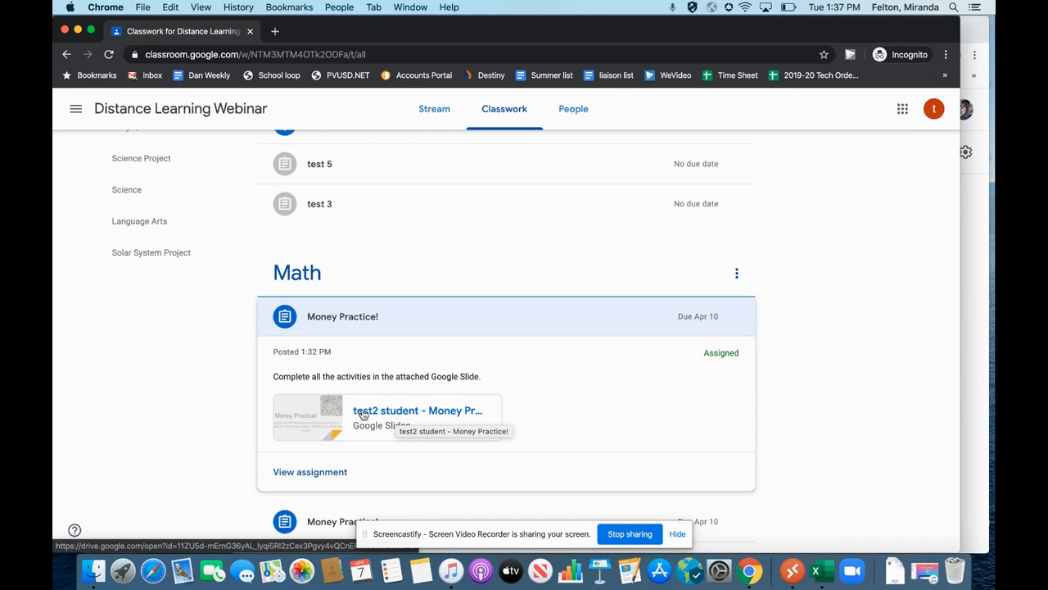
left_click(336, 474)
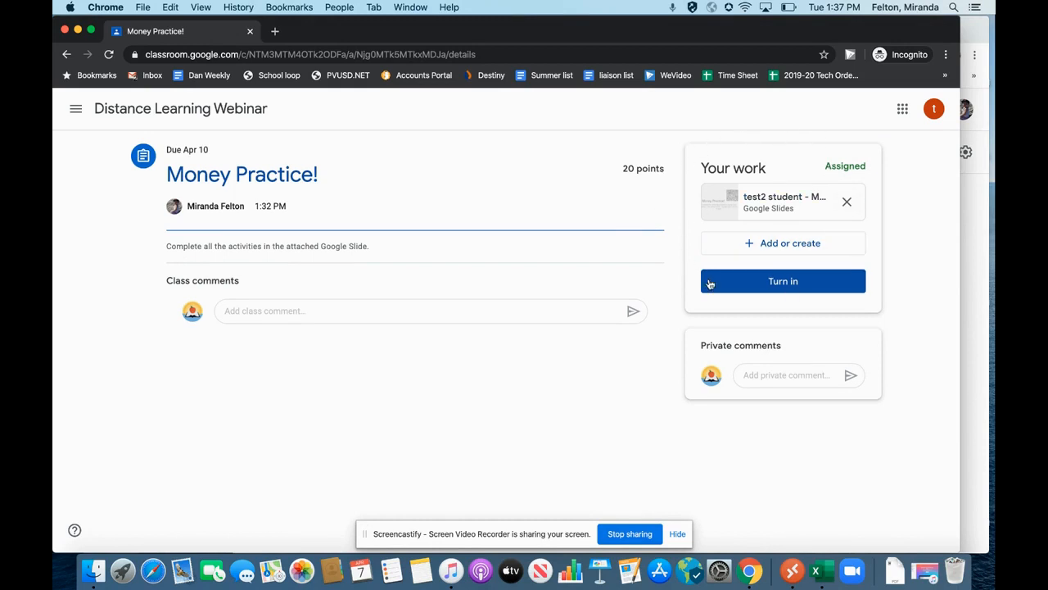
left_click(767, 208)
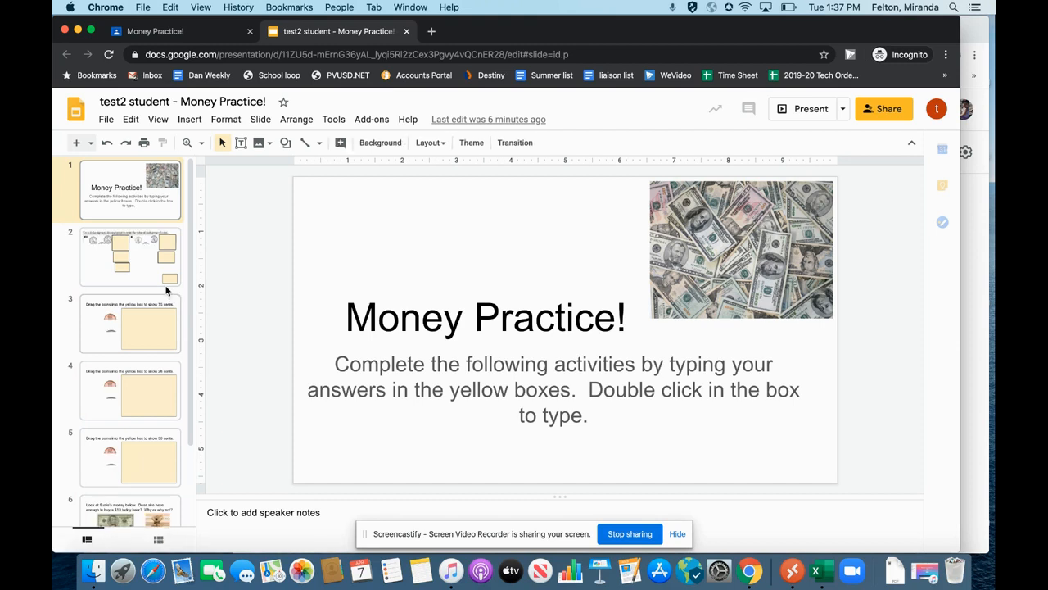
Step: On slide 2, enter the answer $0.30 in the yellow box for coin group b
left_click(136, 264)
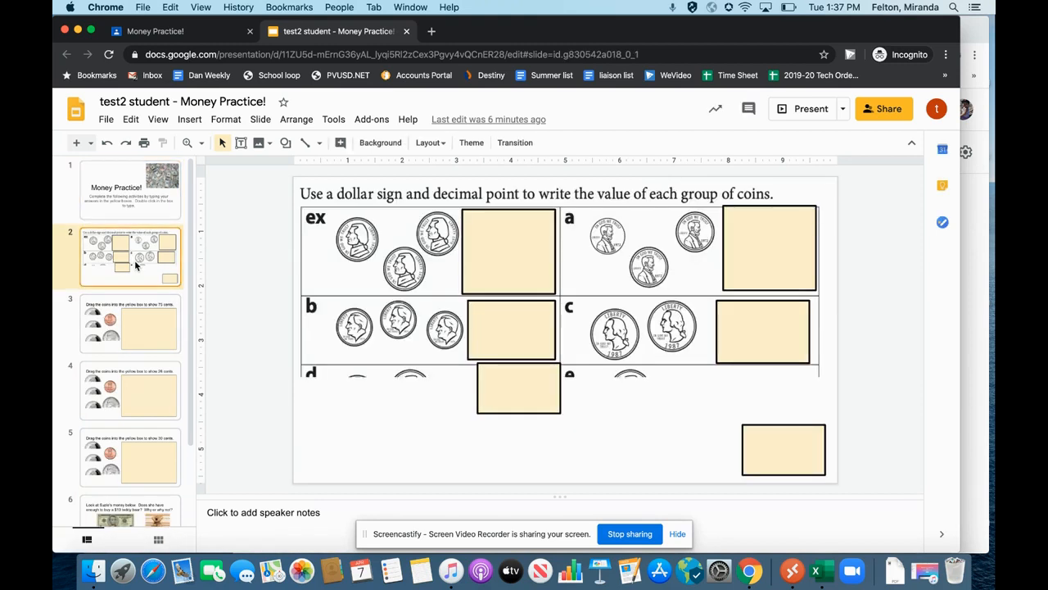
double_click(484, 323)
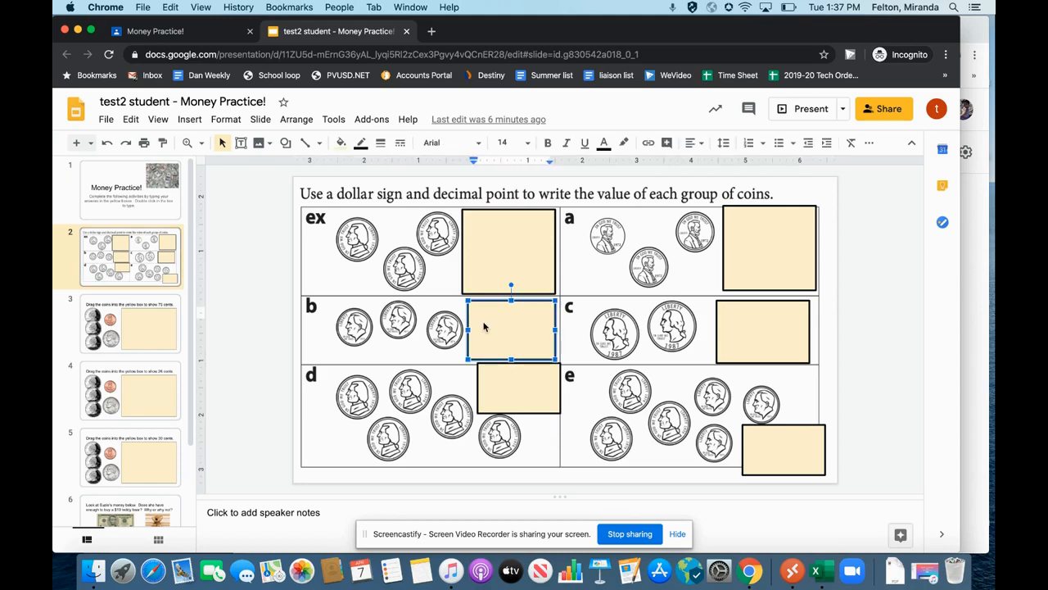
type("$0.30")
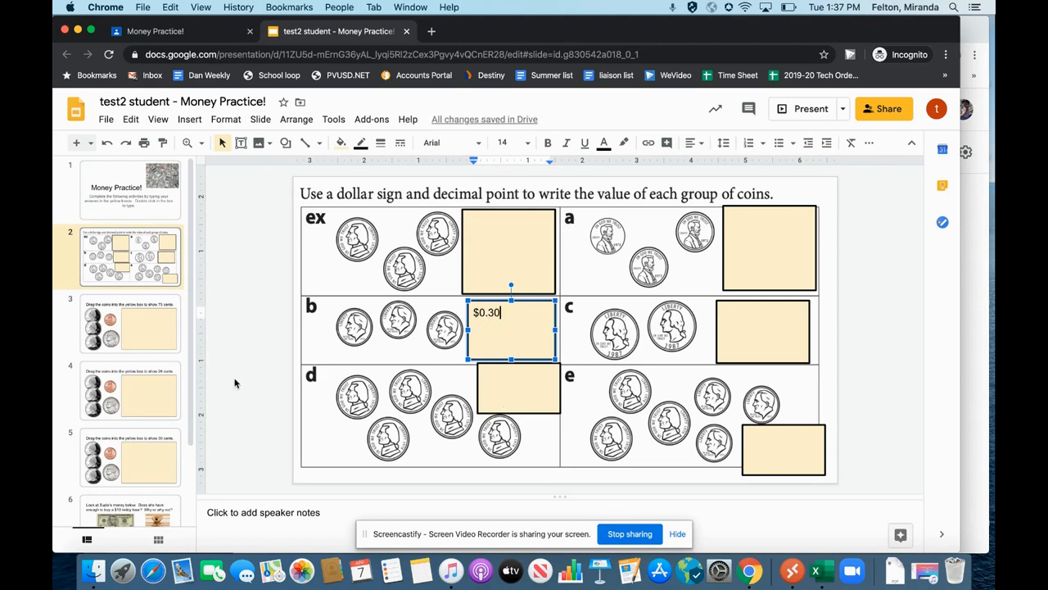
Step: On slide 3, move quarters into the yellow box to show 75 cents
left_click(131, 327)
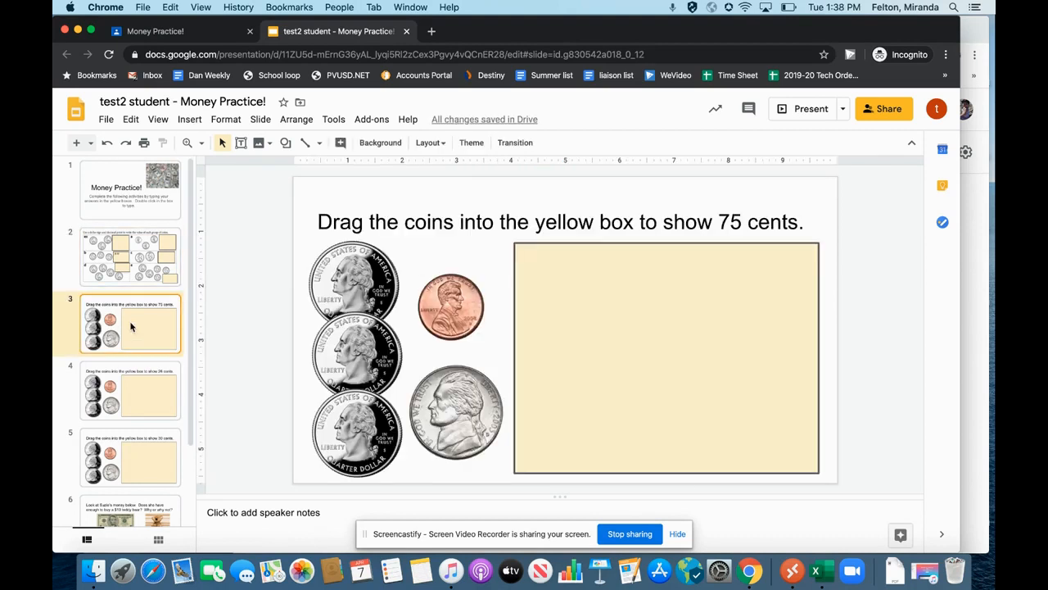
left_click_drag(380, 363, 664, 343)
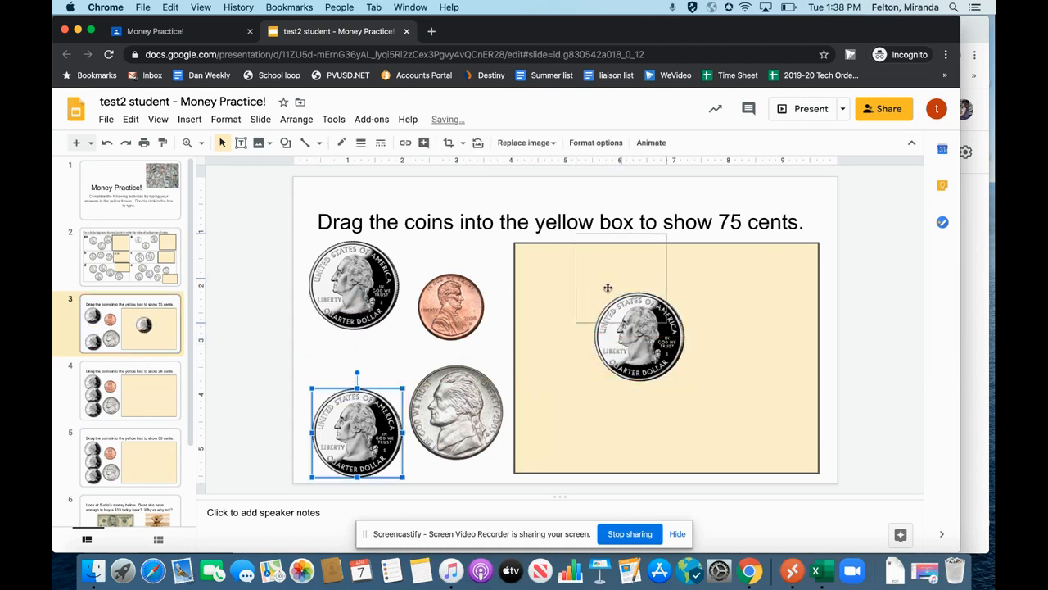